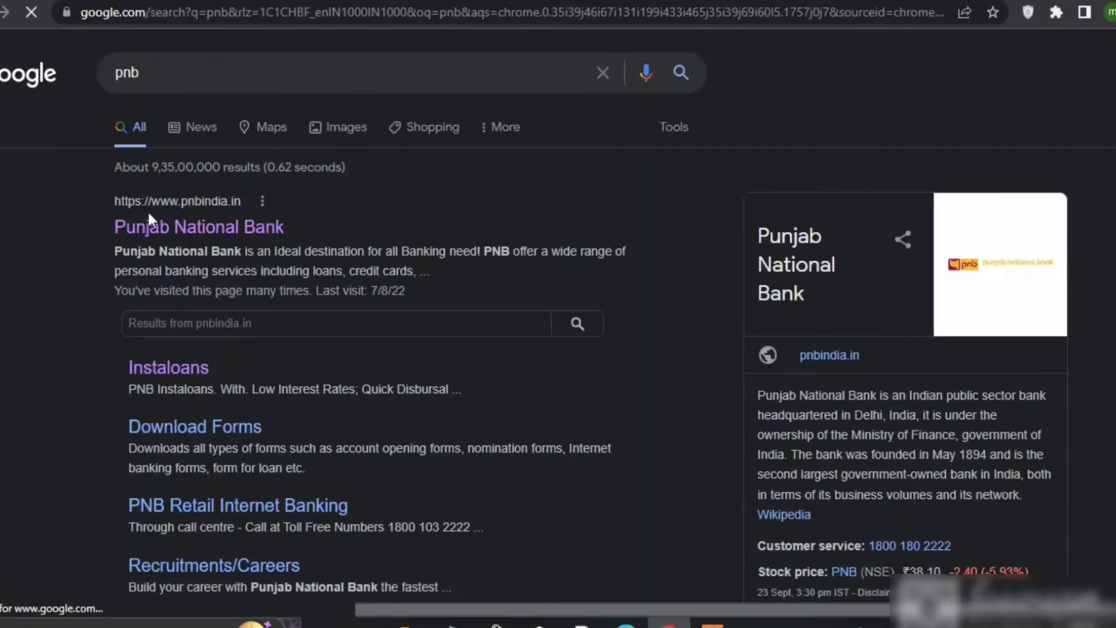
Step: Open the Punjab National Bank pnbindia.in result from the Google search results
click(179, 231)
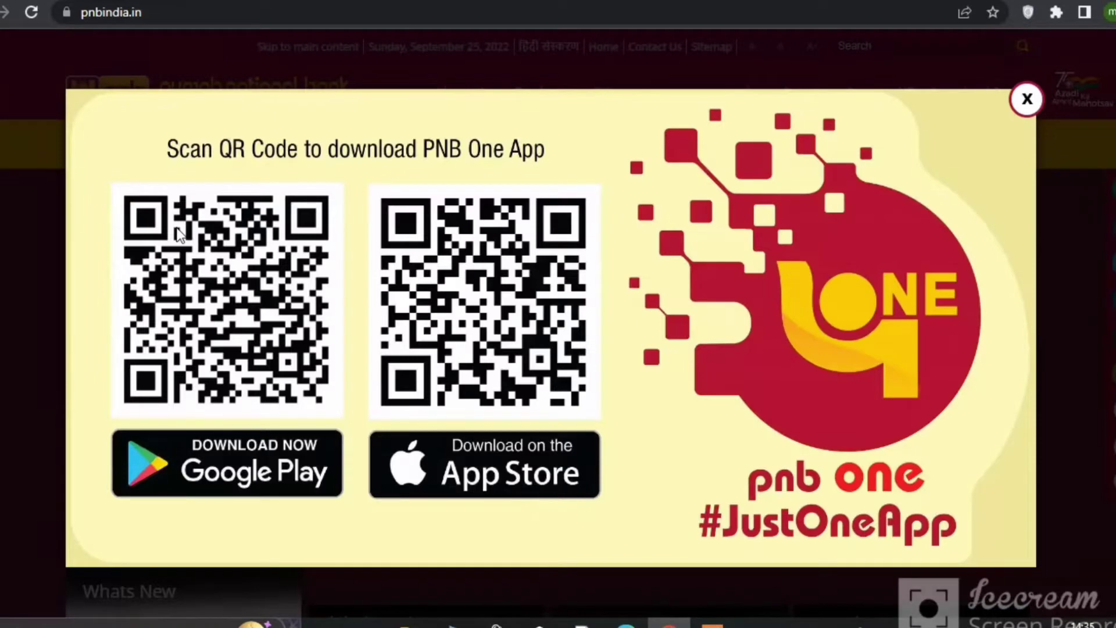
Step: Dismiss the PNB One pop-up and open the Saving Account Video KYC tile under Online Services
click(1027, 99)
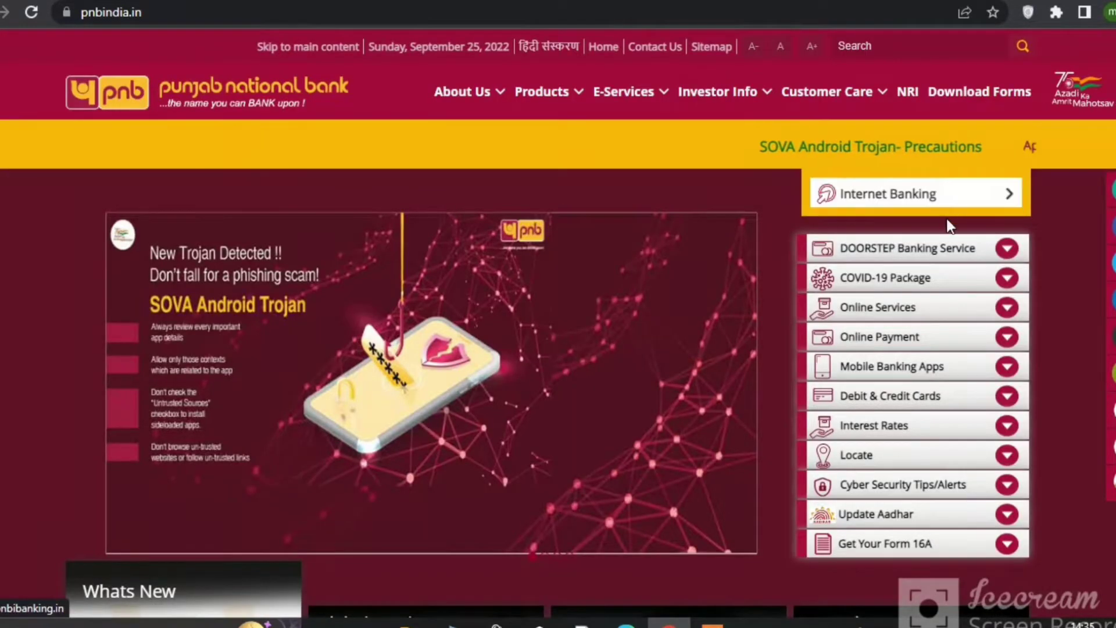
click(957, 278)
click(959, 306)
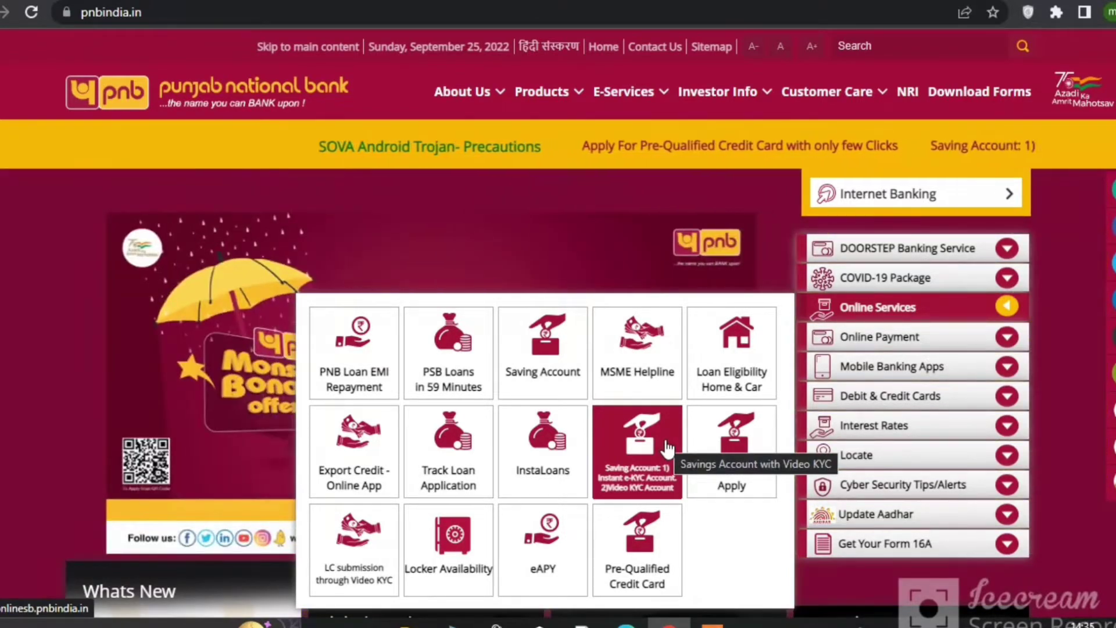
click(647, 452)
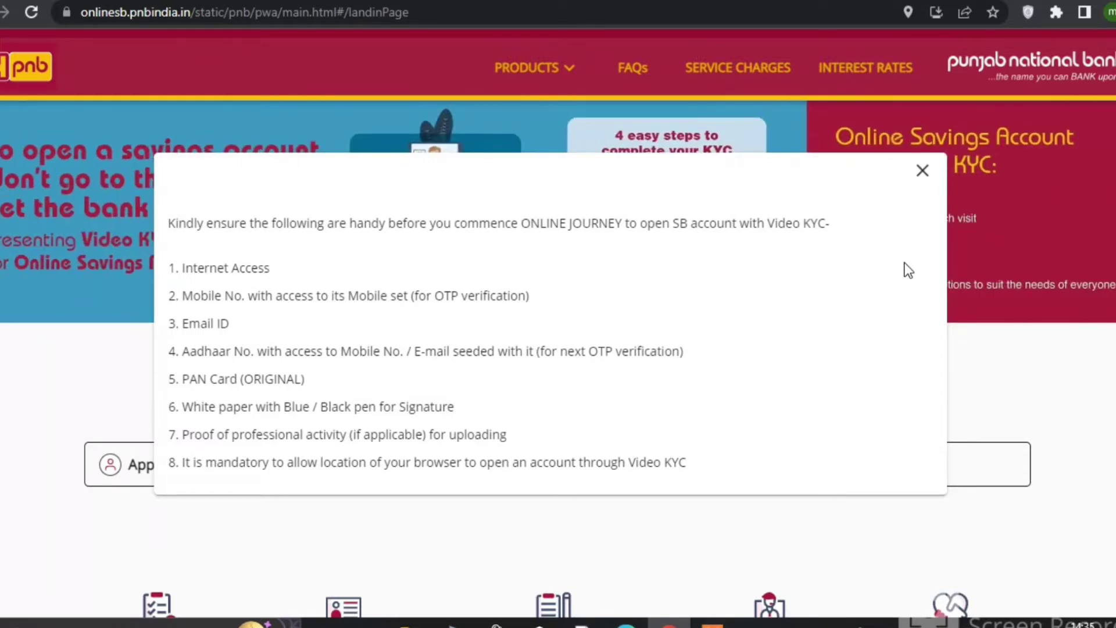
Step: Close the required-items list and start a new application with 'Apply for Savings Account'
click(924, 172)
scroll(515, 382, down, 2)
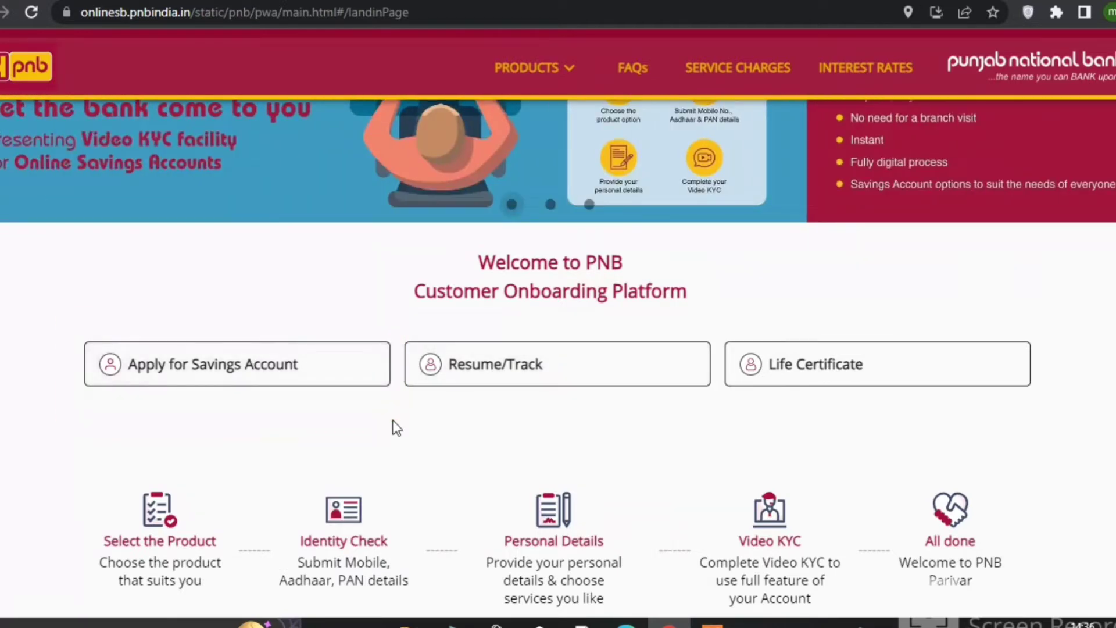
scroll(391, 422, down, 2)
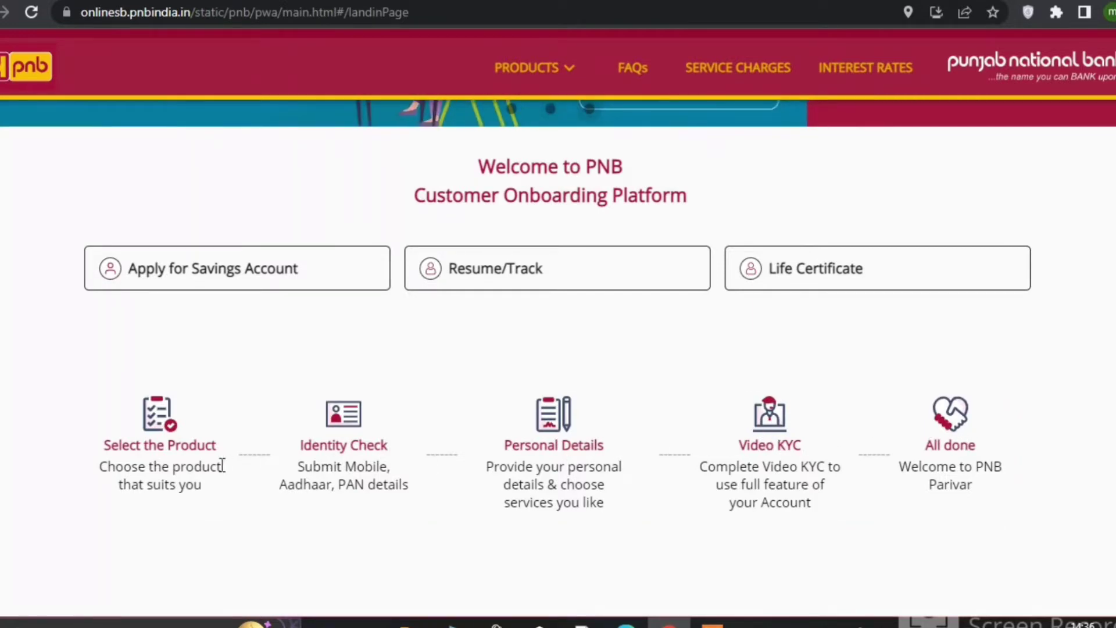
click(237, 288)
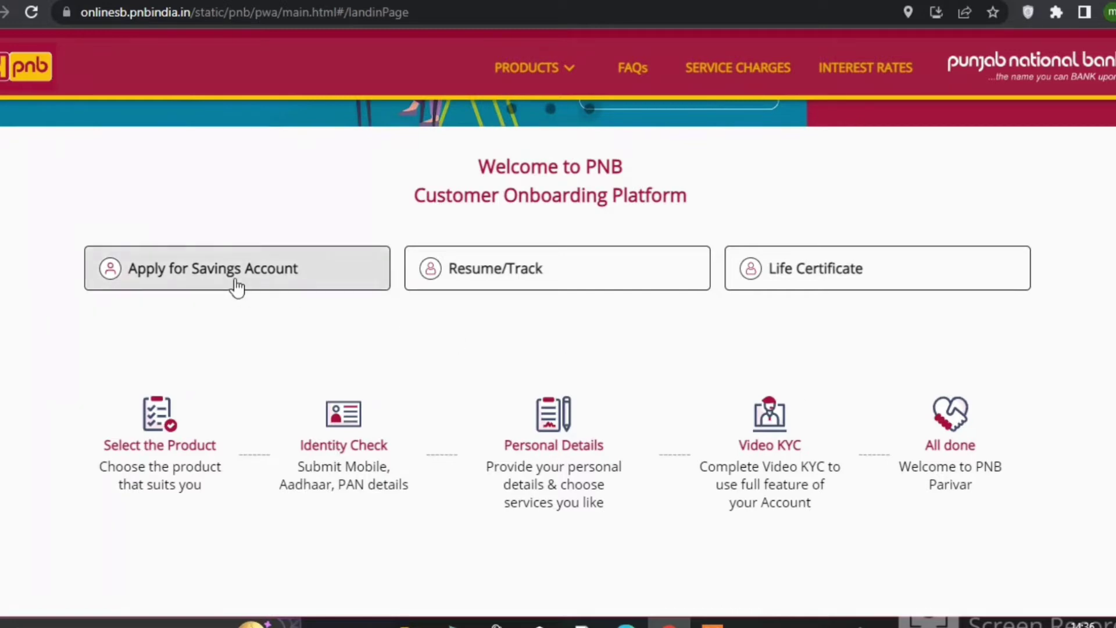
click(237, 287)
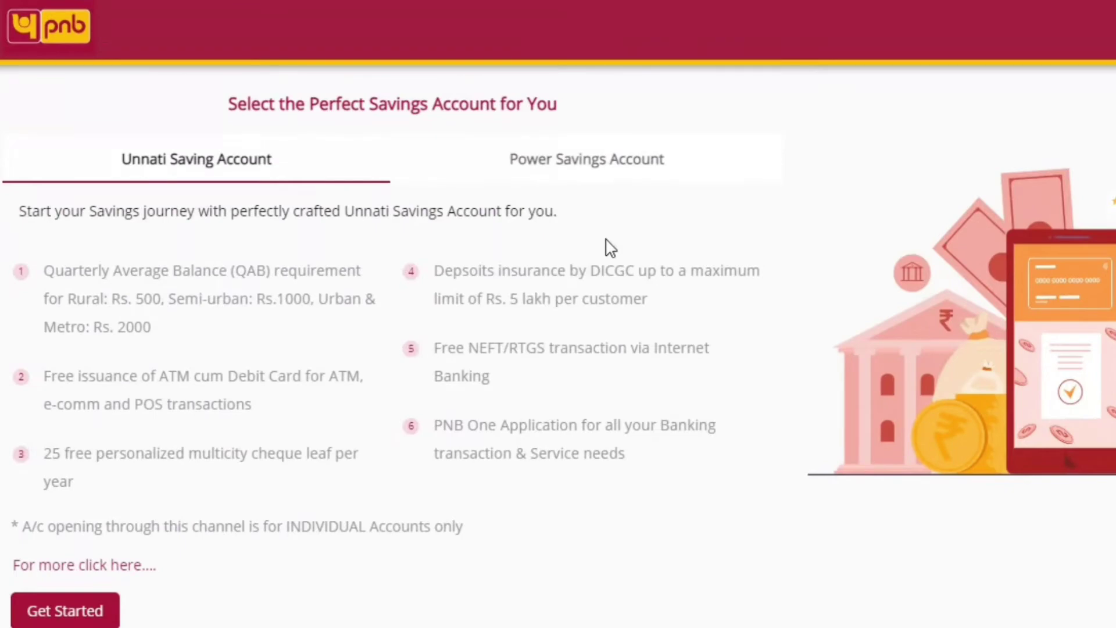
Step: Choose the Unnati Saving Account over Power Savings, agree to the consent form and proceed
click(596, 161)
click(260, 158)
scroll(229, 557, down, 2)
click(76, 519)
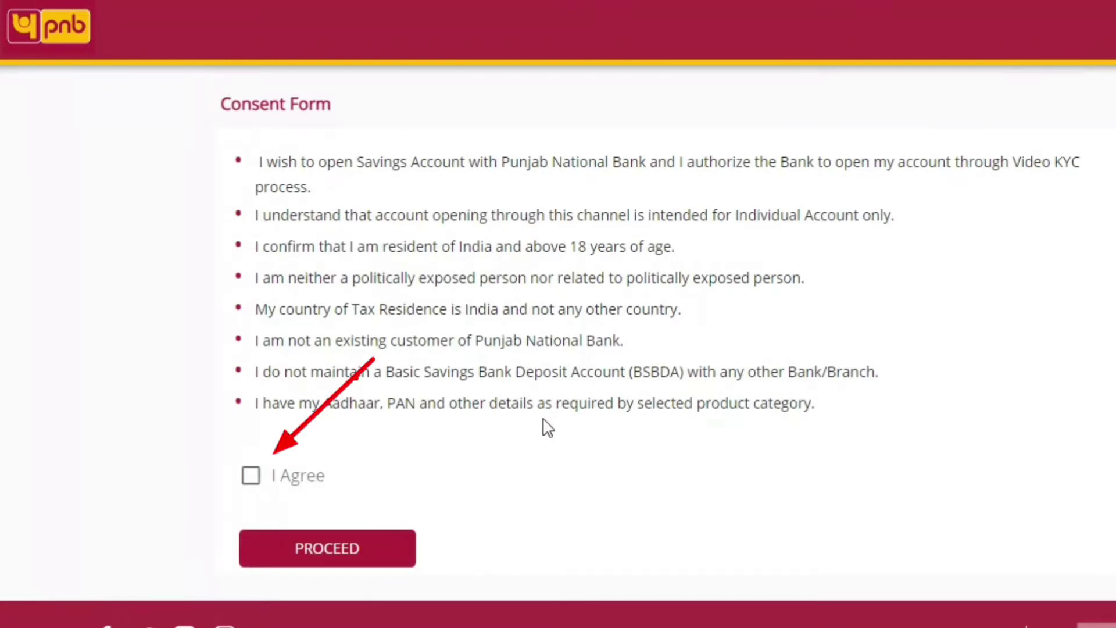
click(250, 480)
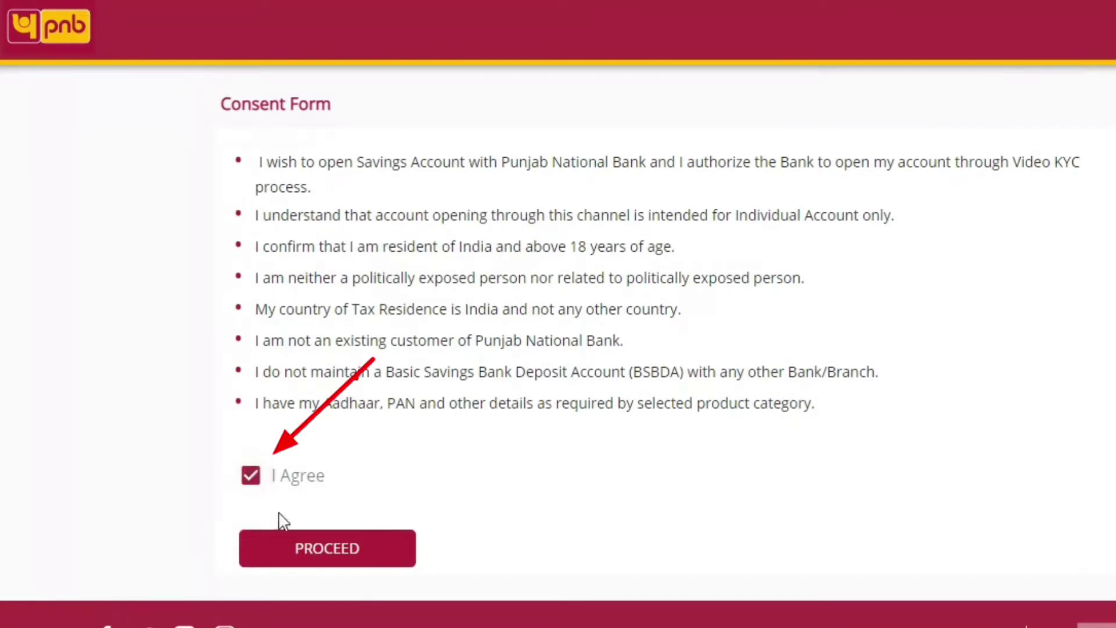
click(341, 546)
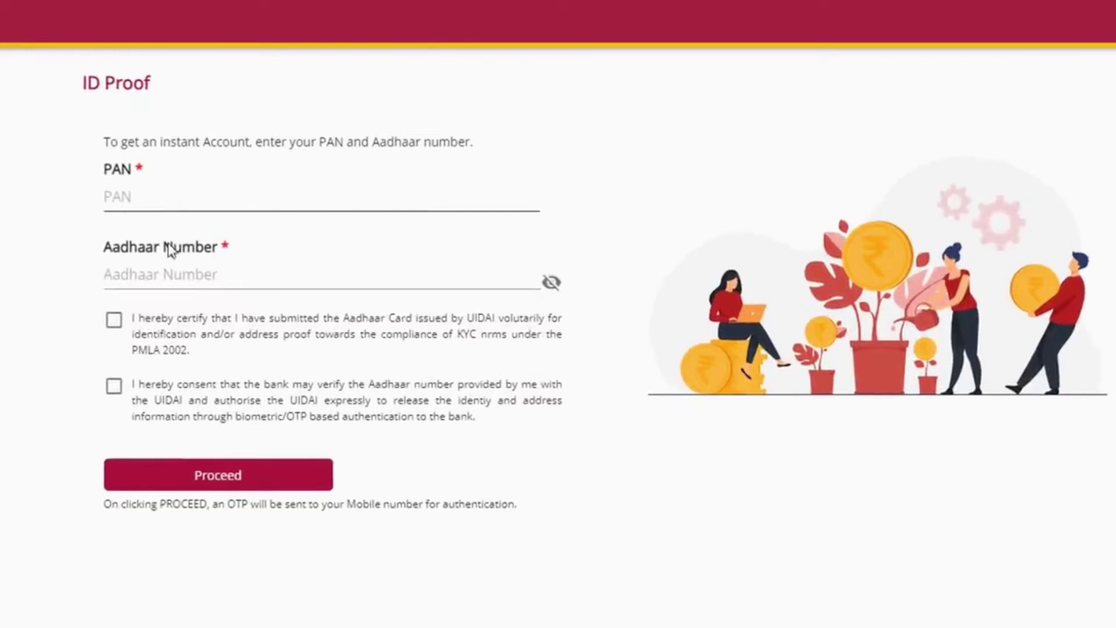
Step: Tick both Aadhaar consent checkboxes and submit the ID details to receive an OTP
click(114, 320)
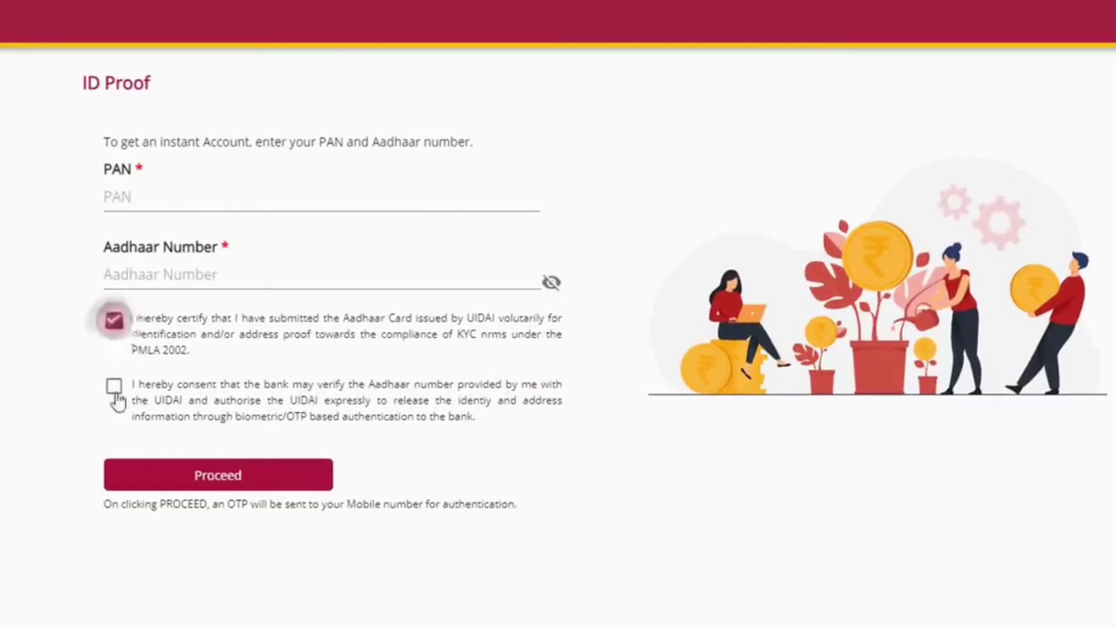
click(114, 386)
click(223, 472)
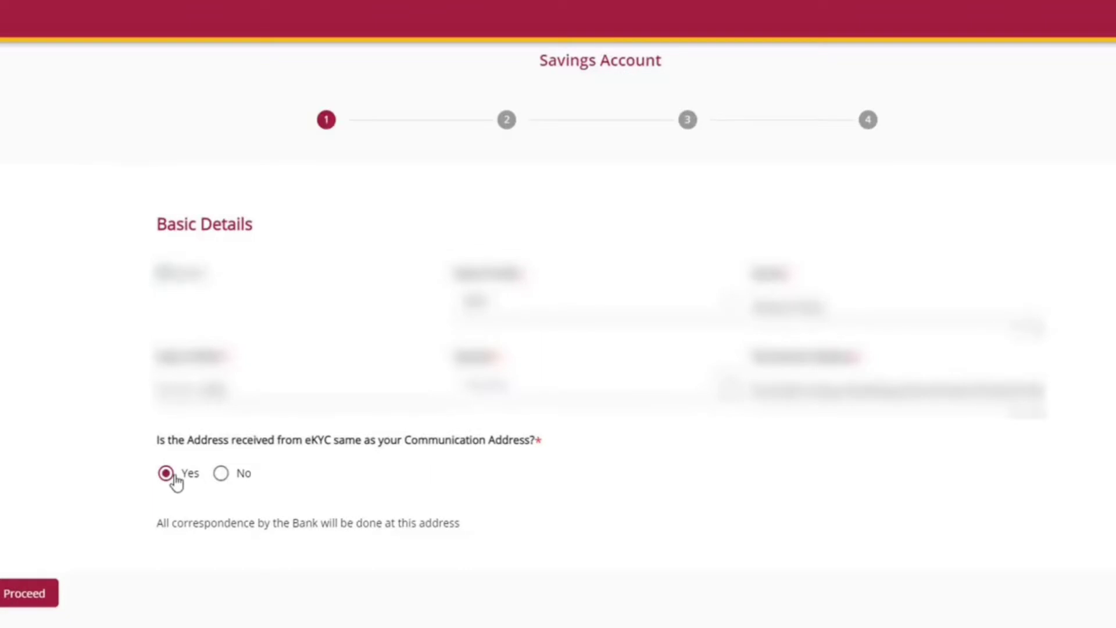
Step: Answer Yes to keeping the eKYC address for communication and continue
click(223, 475)
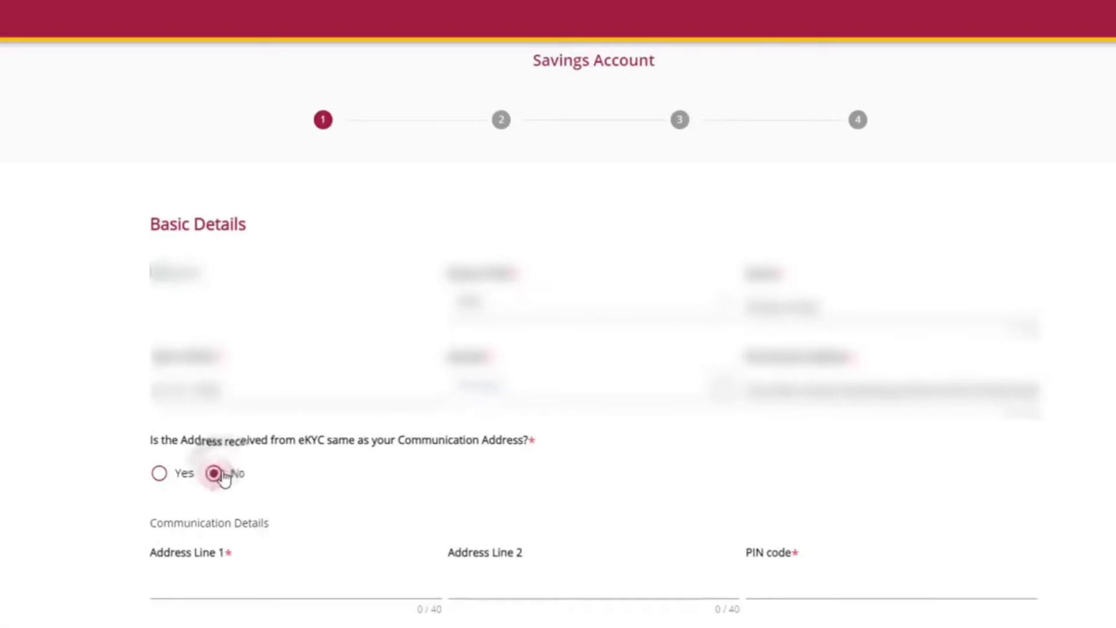
click(162, 476)
click(42, 599)
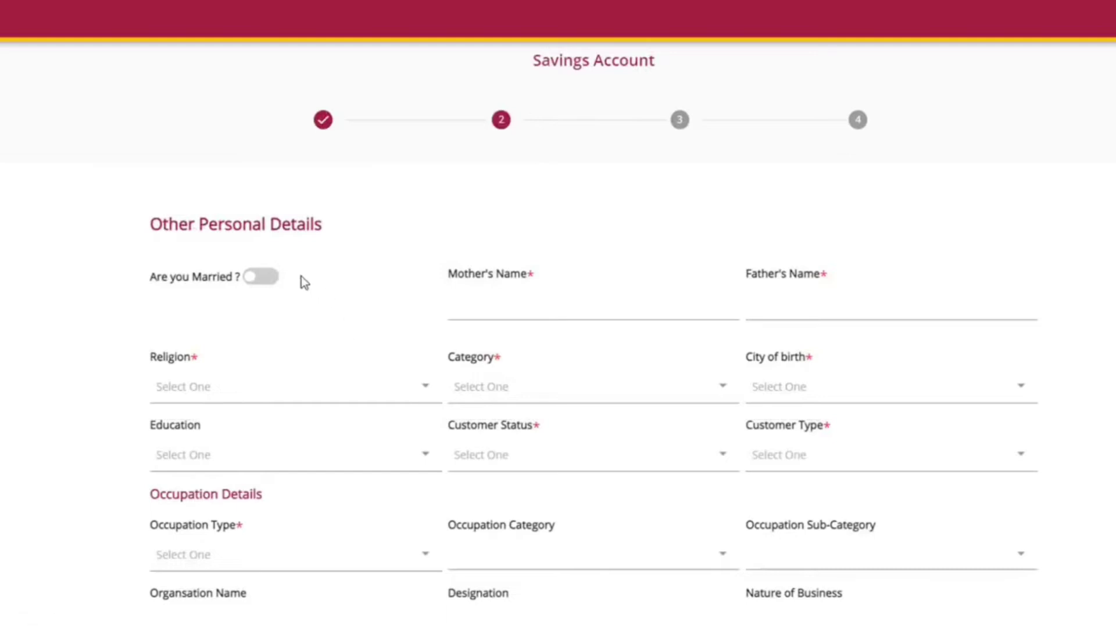
Step: Choose OTHERS/GENERAL, OTHERS and OTHER INDIVIDUAL in the Category, Customer Status and Customer Type dropdowns
scroll(207, 244, down, 3)
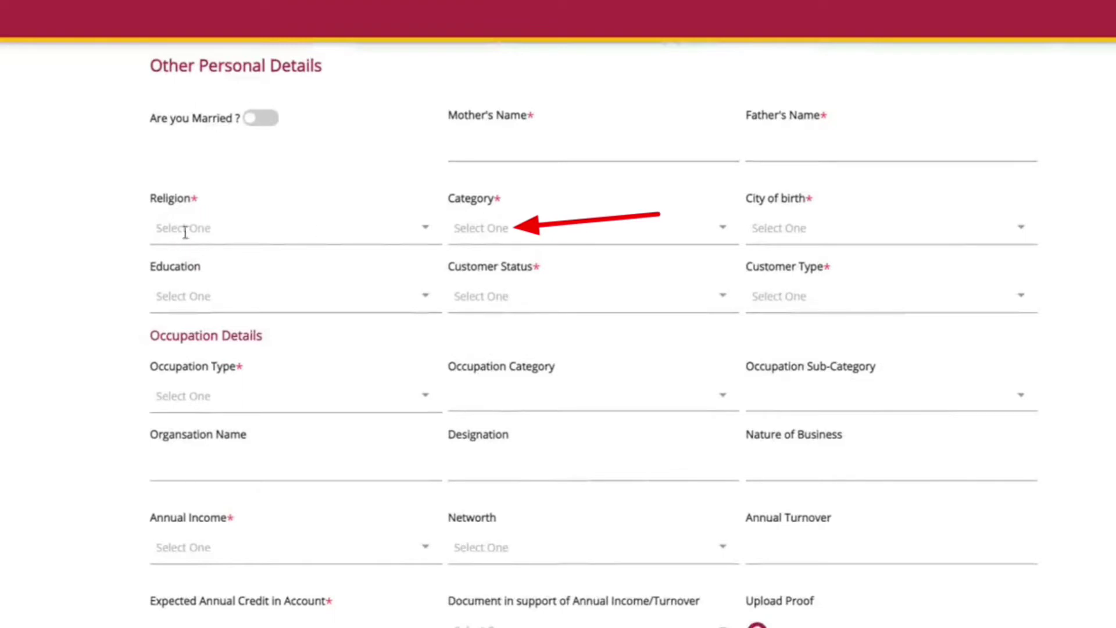
click(498, 228)
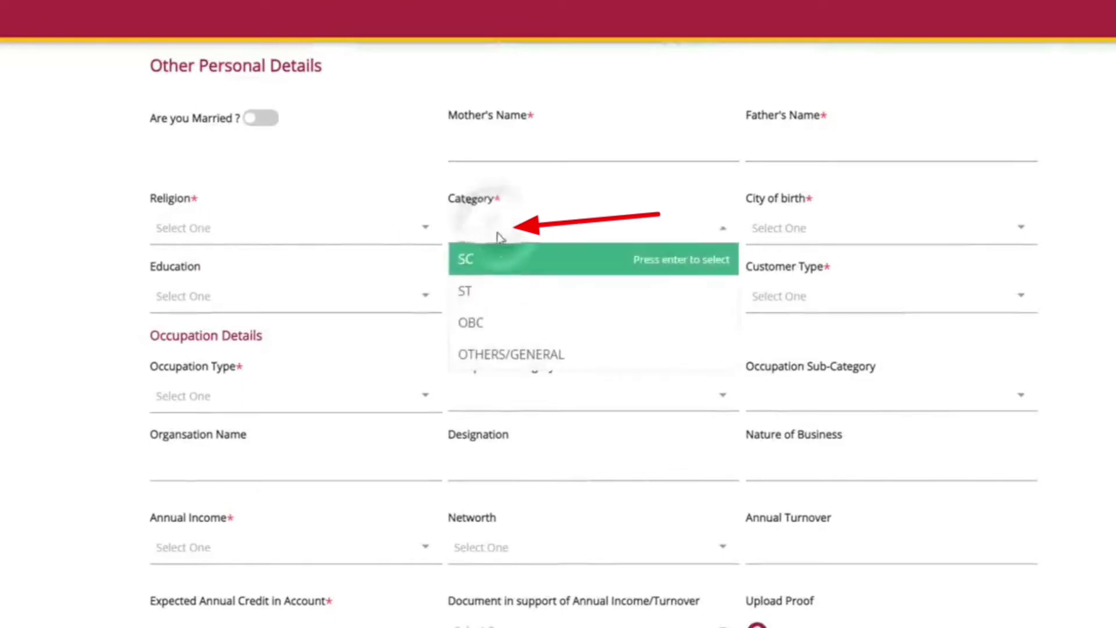
click(510, 356)
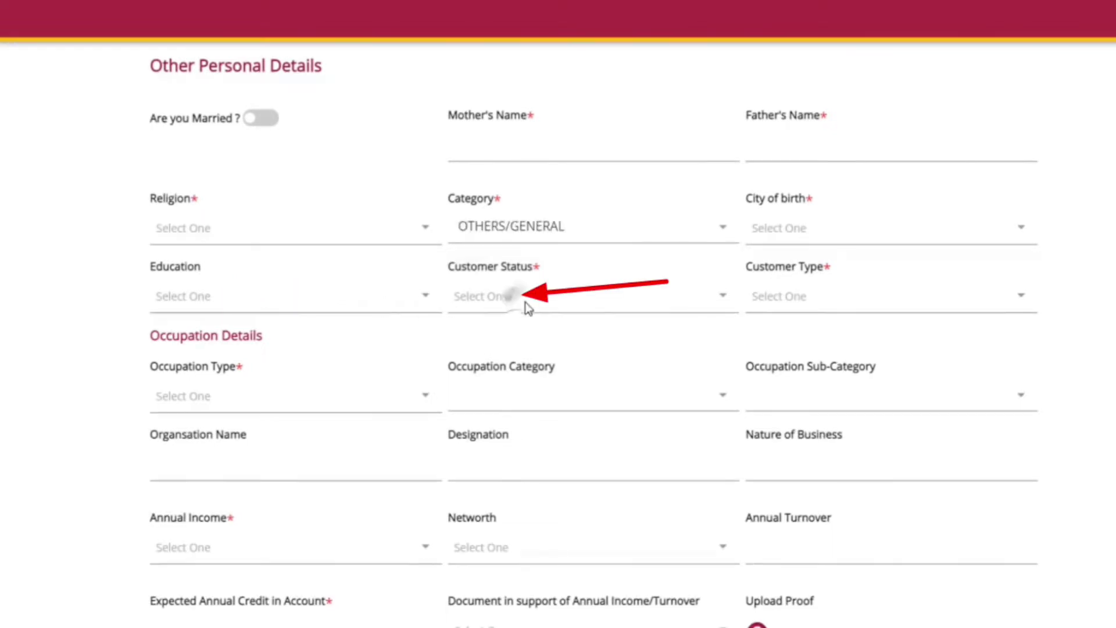
click(526, 302)
click(561, 389)
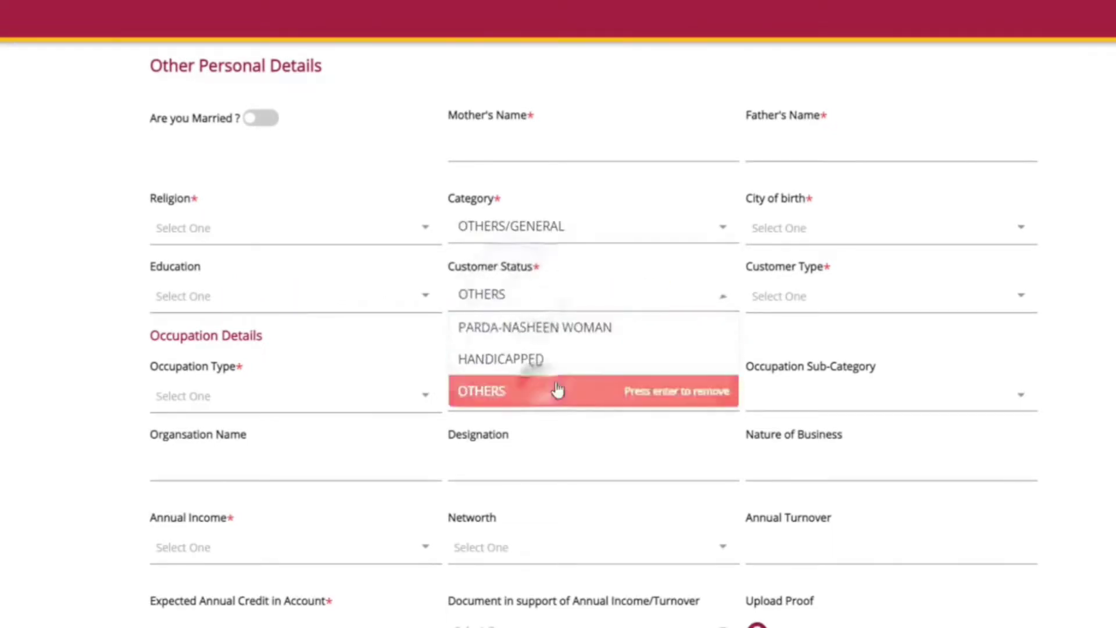
click(867, 305)
click(810, 357)
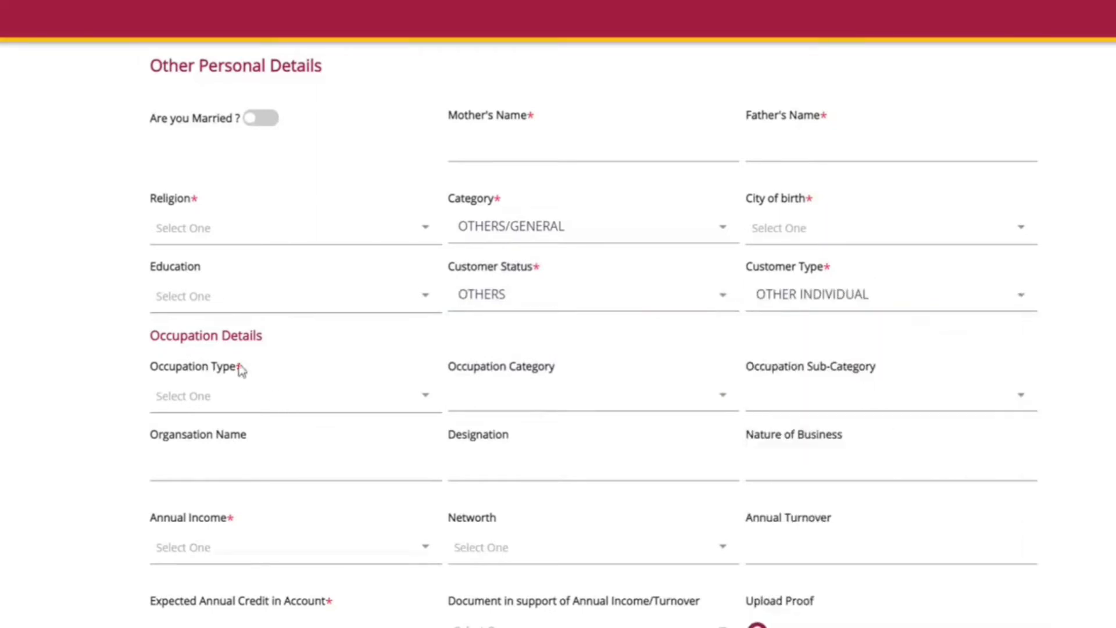
scroll(367, 349, down, 2)
scroll(262, 296, down, 1)
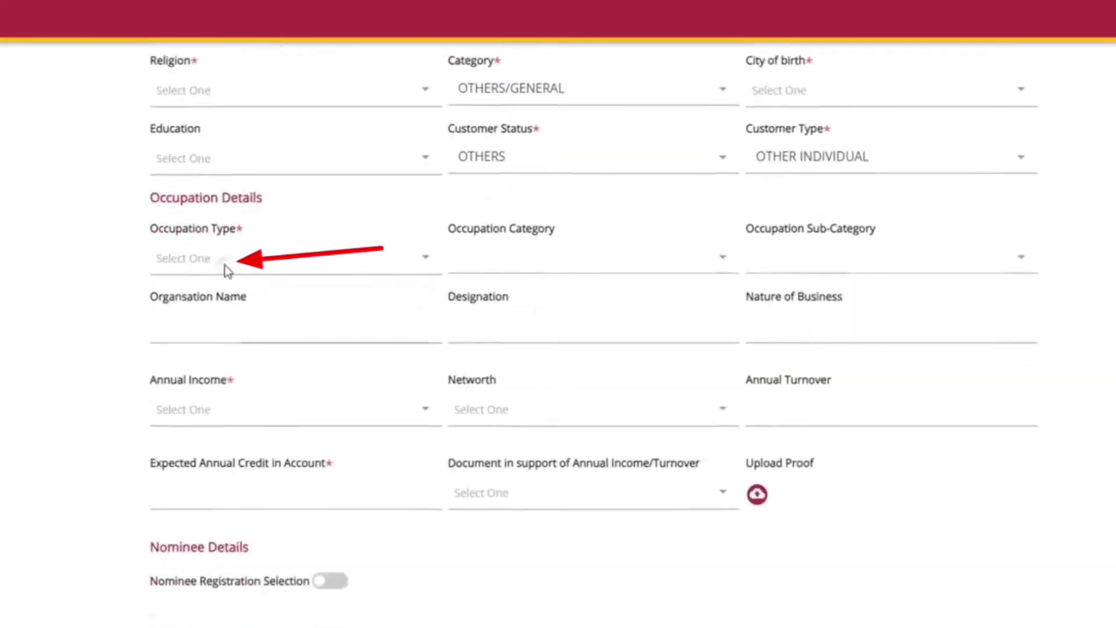
Step: Select Student as Occupation Type and 60,000 to 1,00,000 pa as Annual Income
click(226, 269)
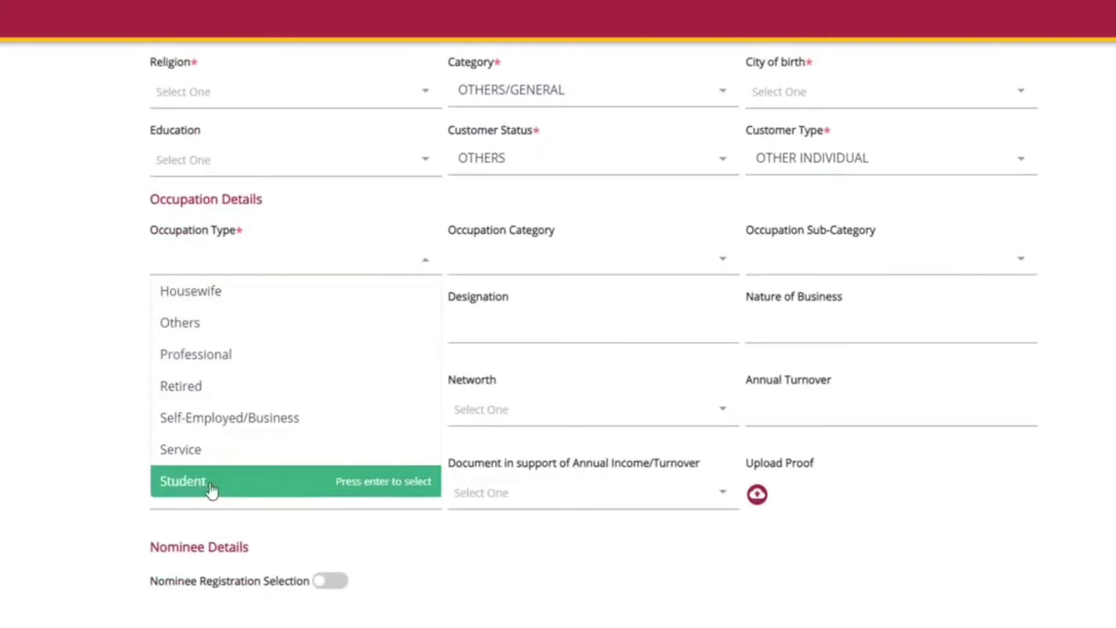
click(233, 486)
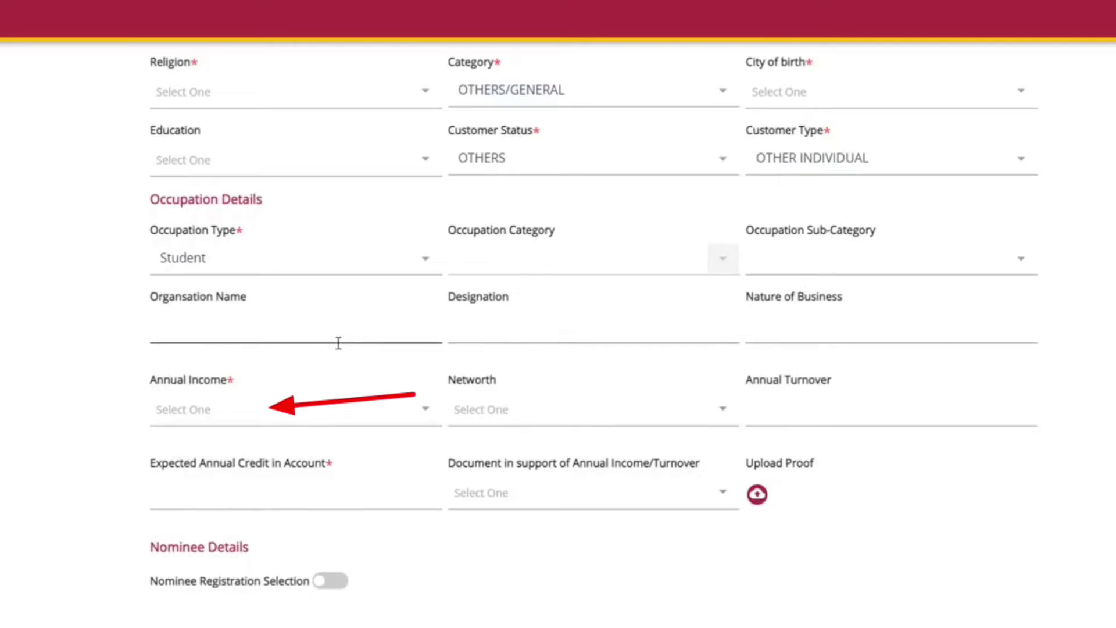
click(208, 410)
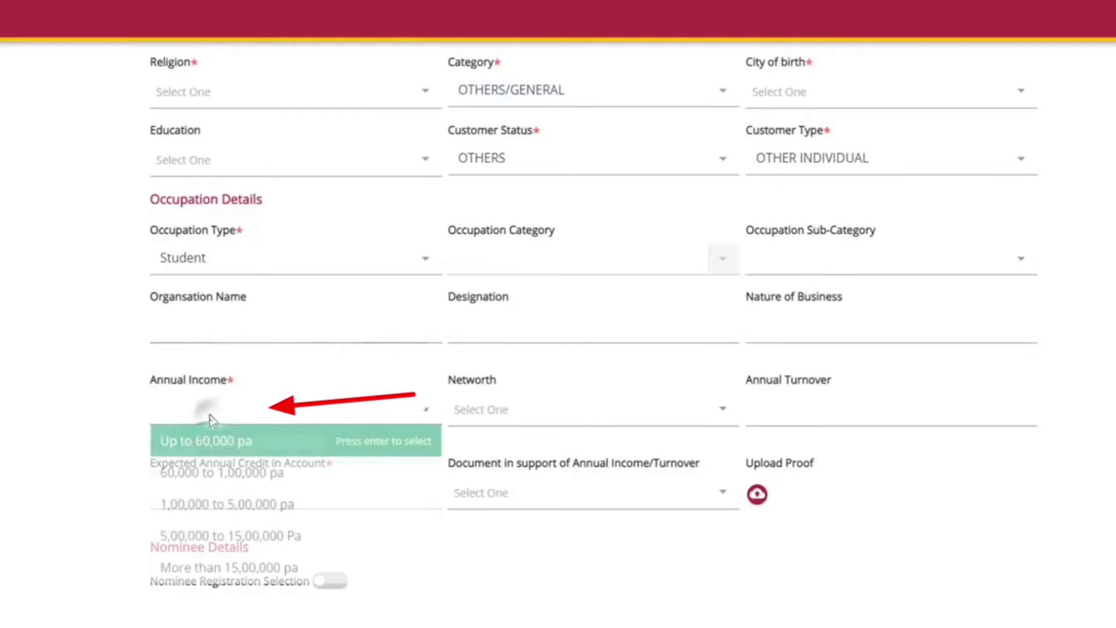
click(238, 480)
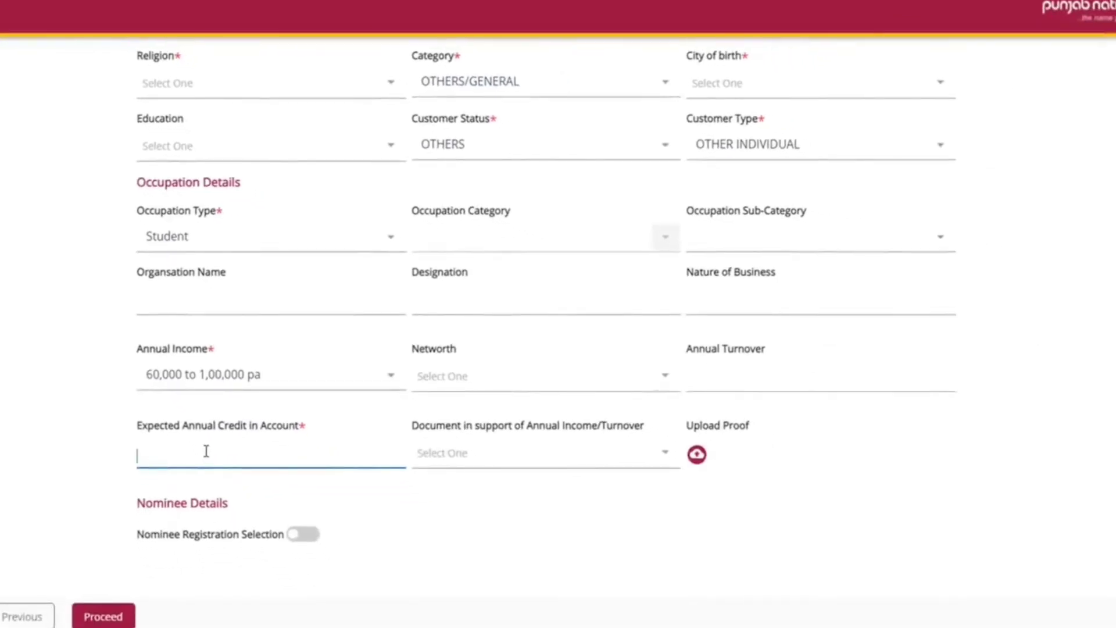
Step: Enter 300000 as expected annual credit, enable nominee registration and fill in the nominee fields
text(300000)
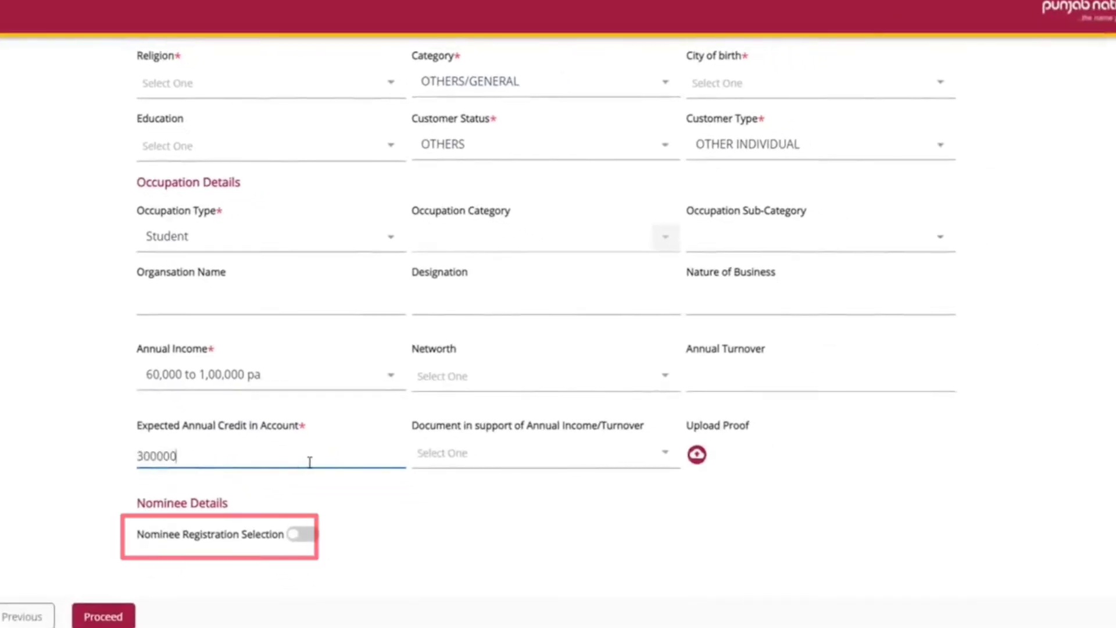
click(304, 534)
scroll(492, 532, down, 4)
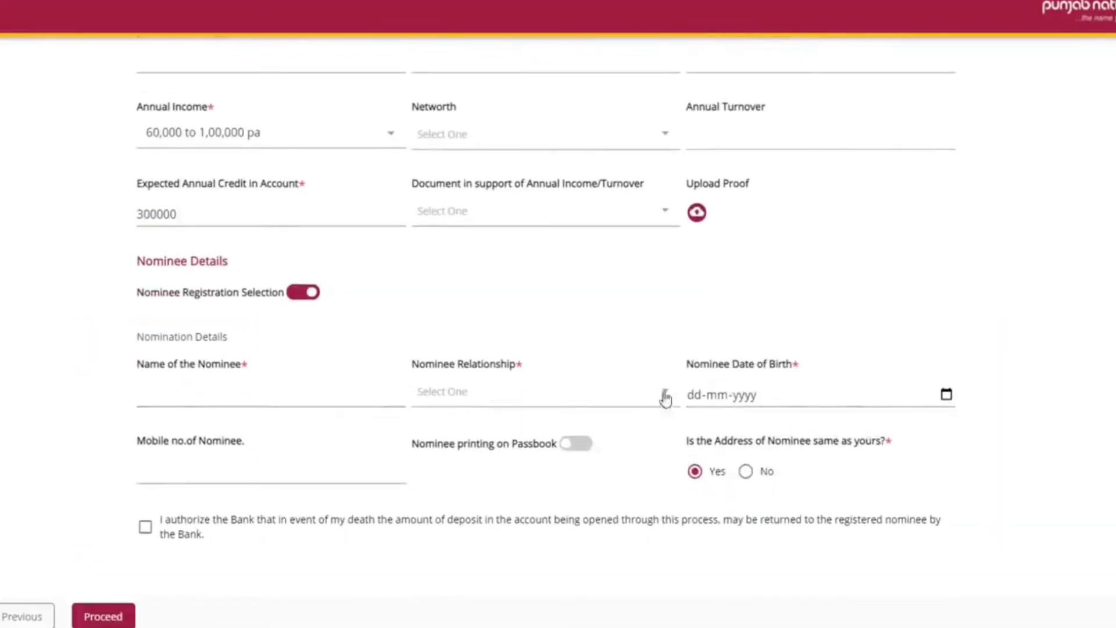
click(237, 479)
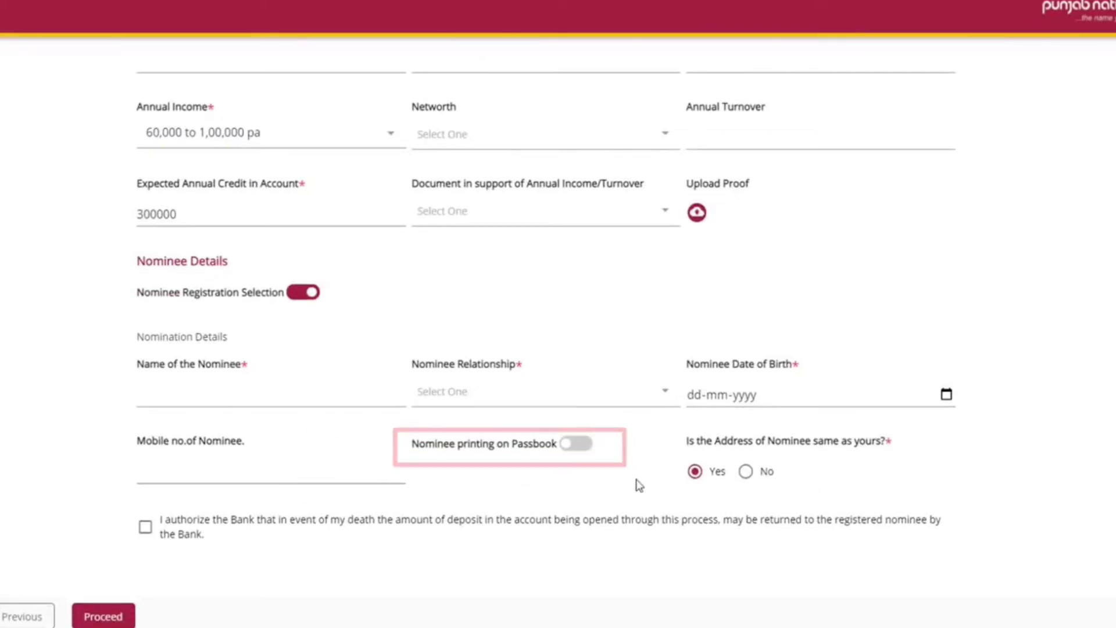
click(706, 395)
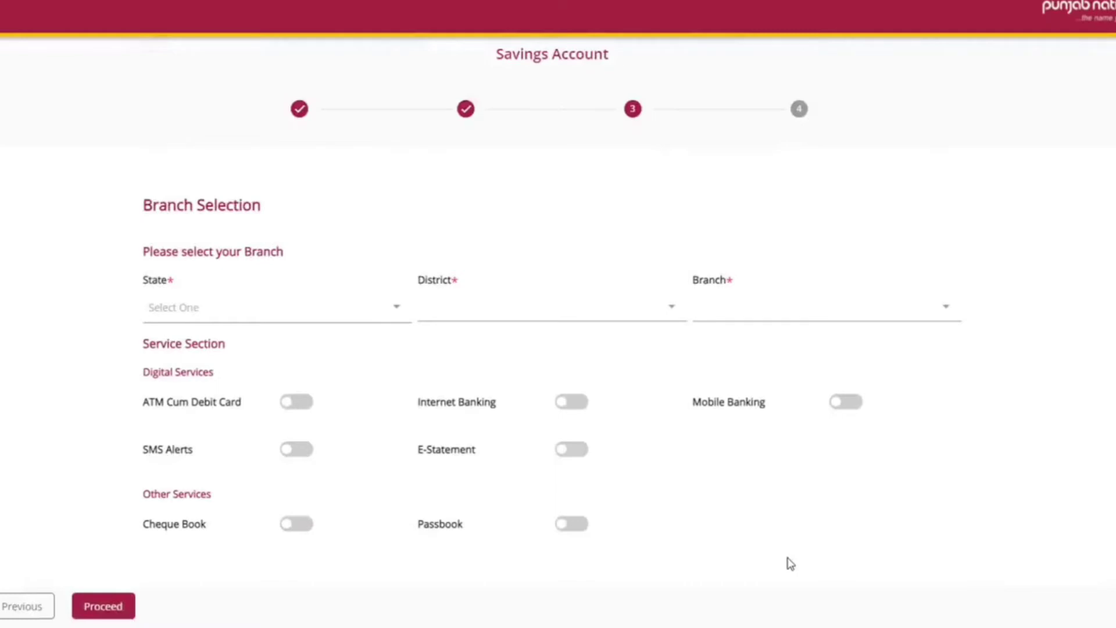
Step: Set the branch state to UTTAR PRADESH, filtering district by 'kab' and branch by 'kau'
click(222, 308)
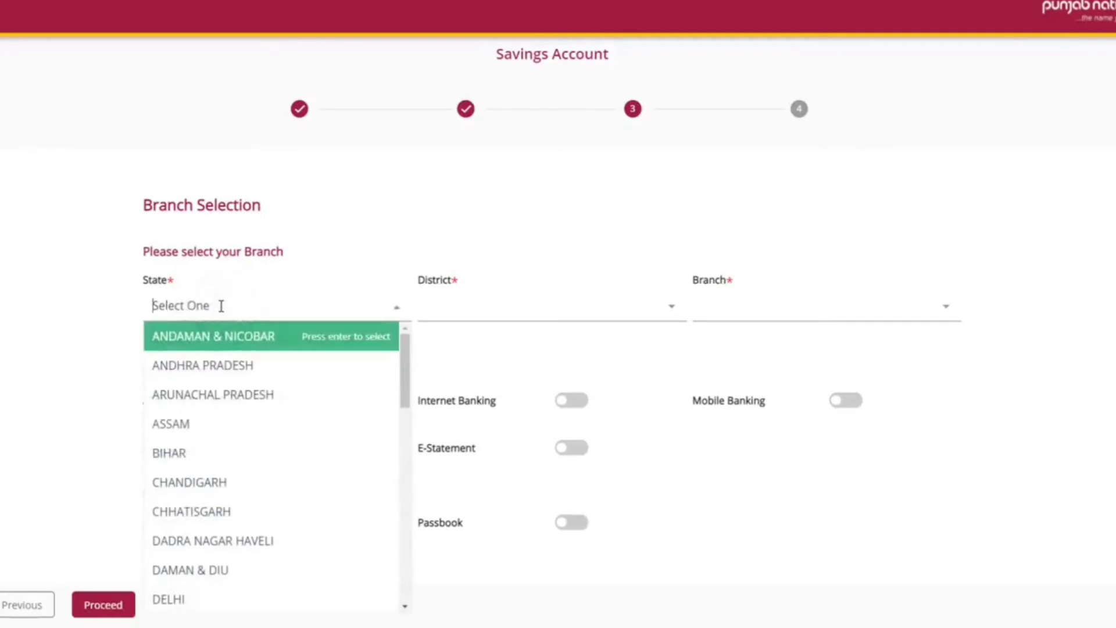
text(utt)
click(246, 354)
click(454, 305)
text(kab)
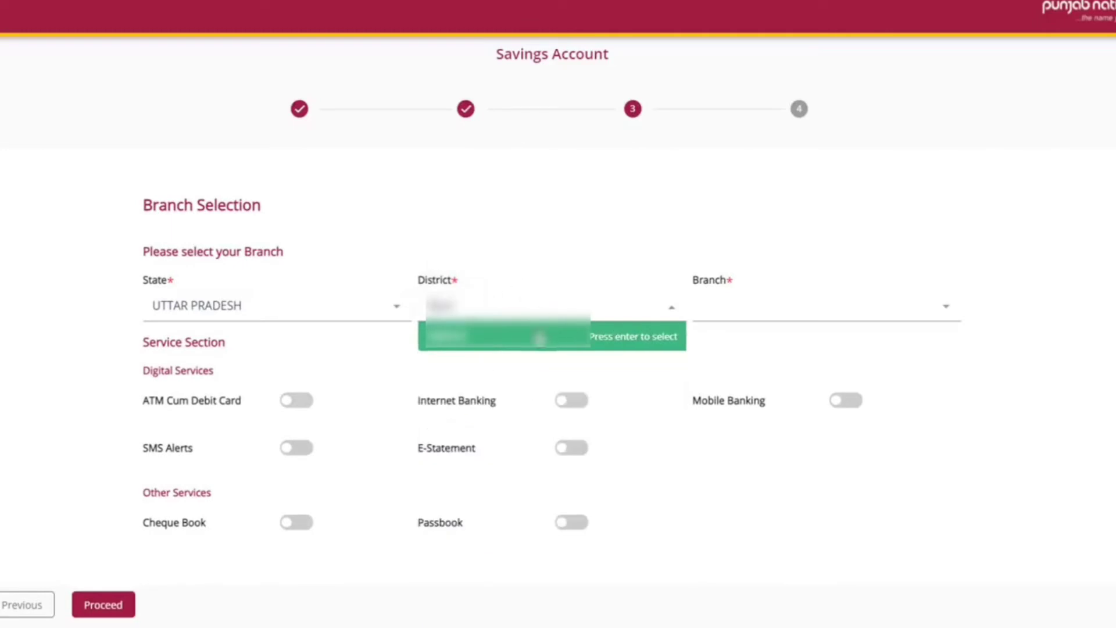
click(535, 336)
click(717, 300)
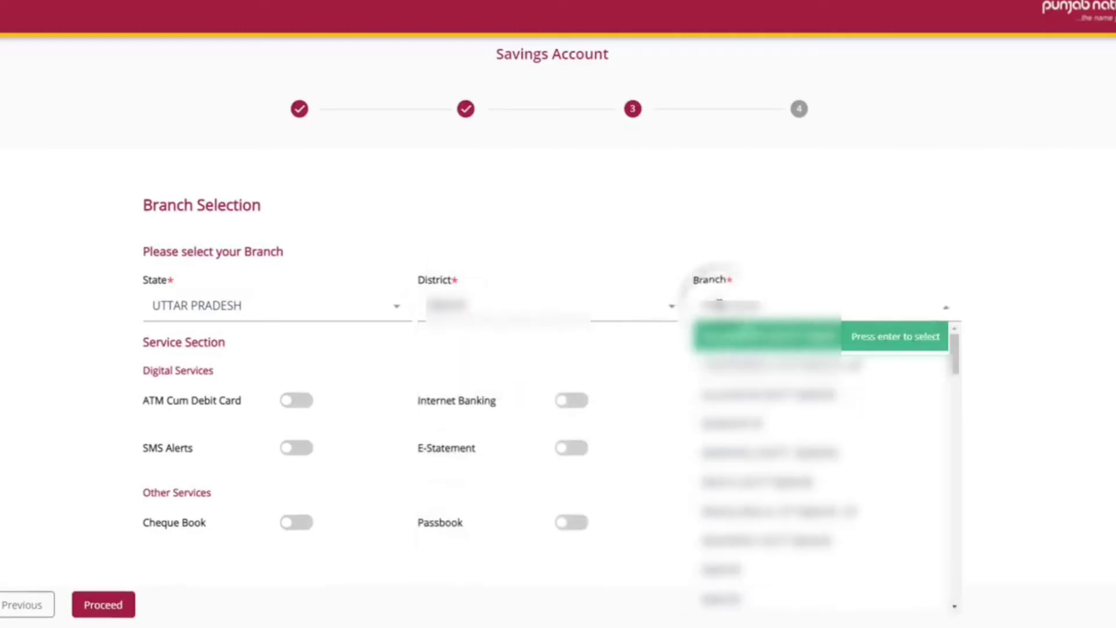
text(kau)
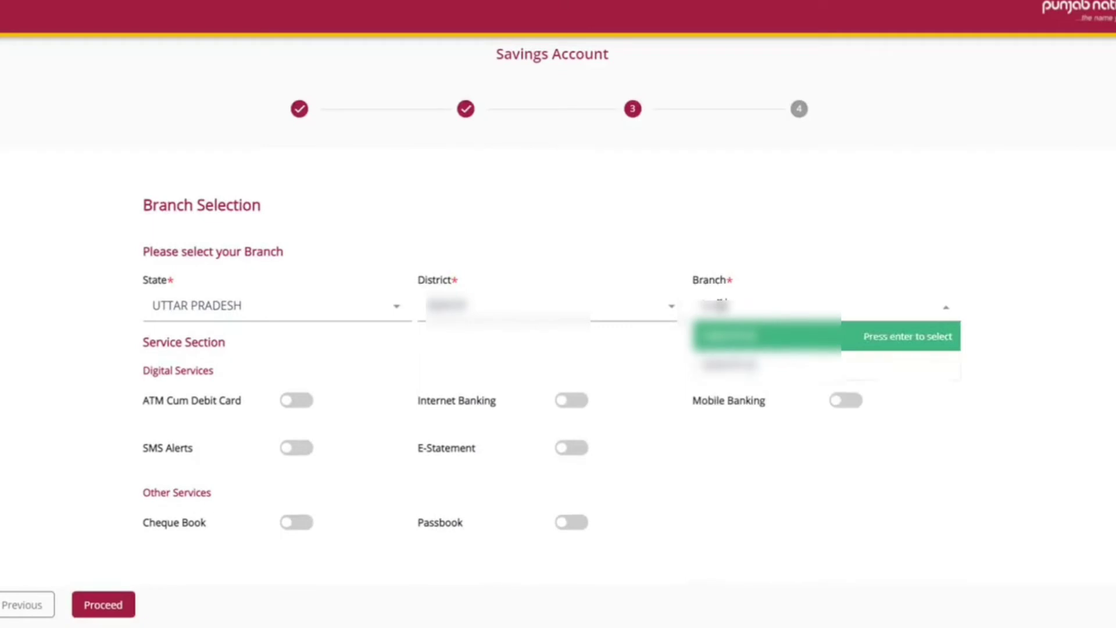
key(Return)
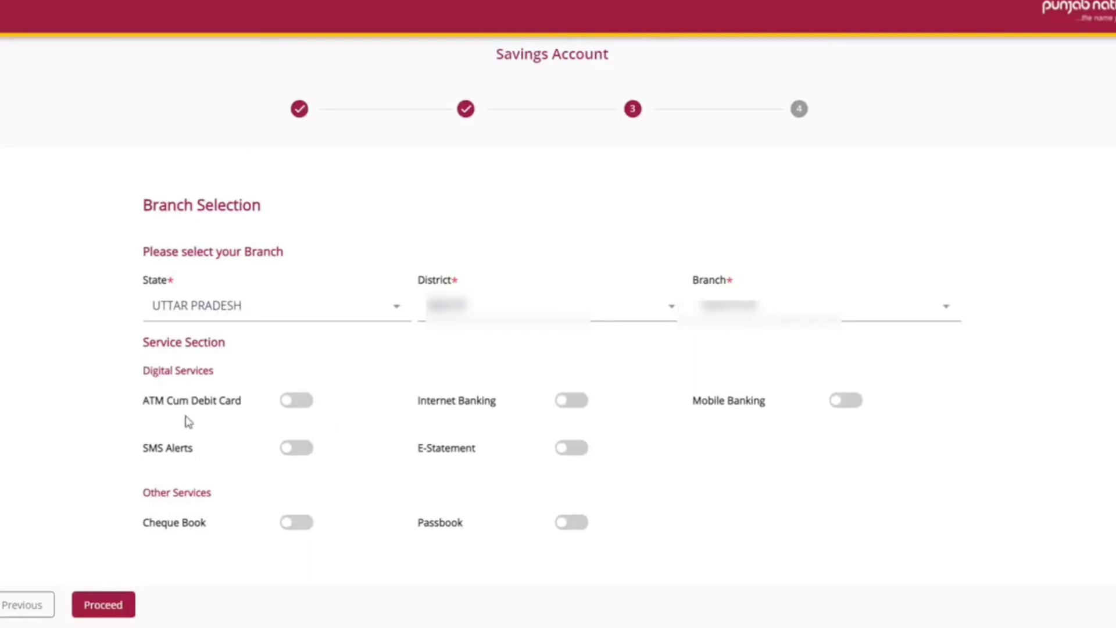
Step: Turn on ATM Cum Debit Card, Internet and Mobile Banking, SMS Alerts, E-Statement, Passbook and Cheque Book
click(302, 403)
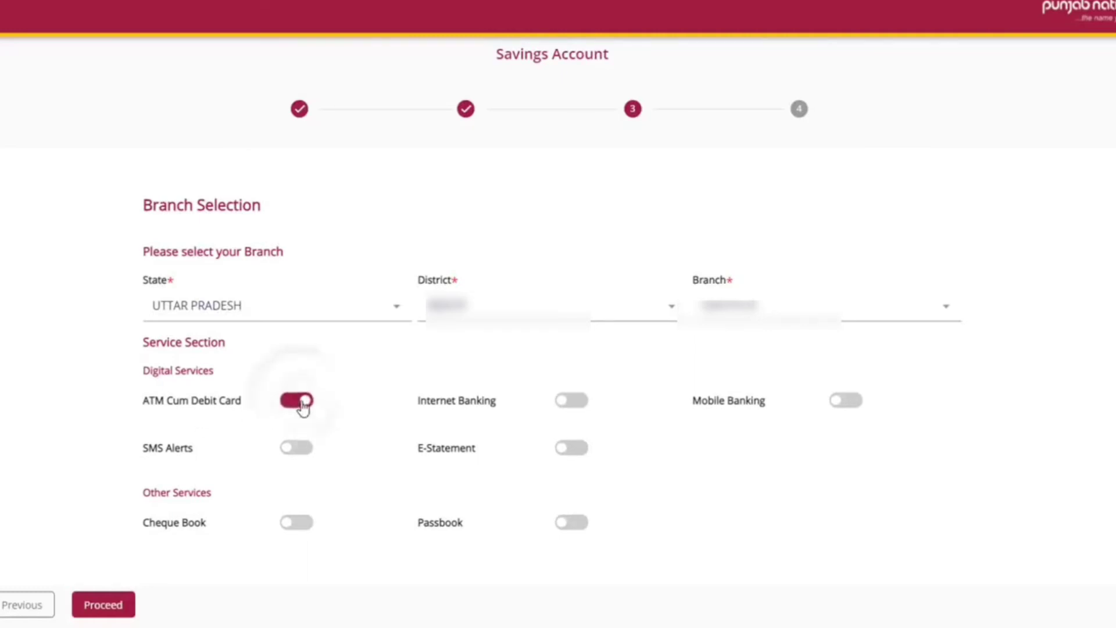
click(580, 404)
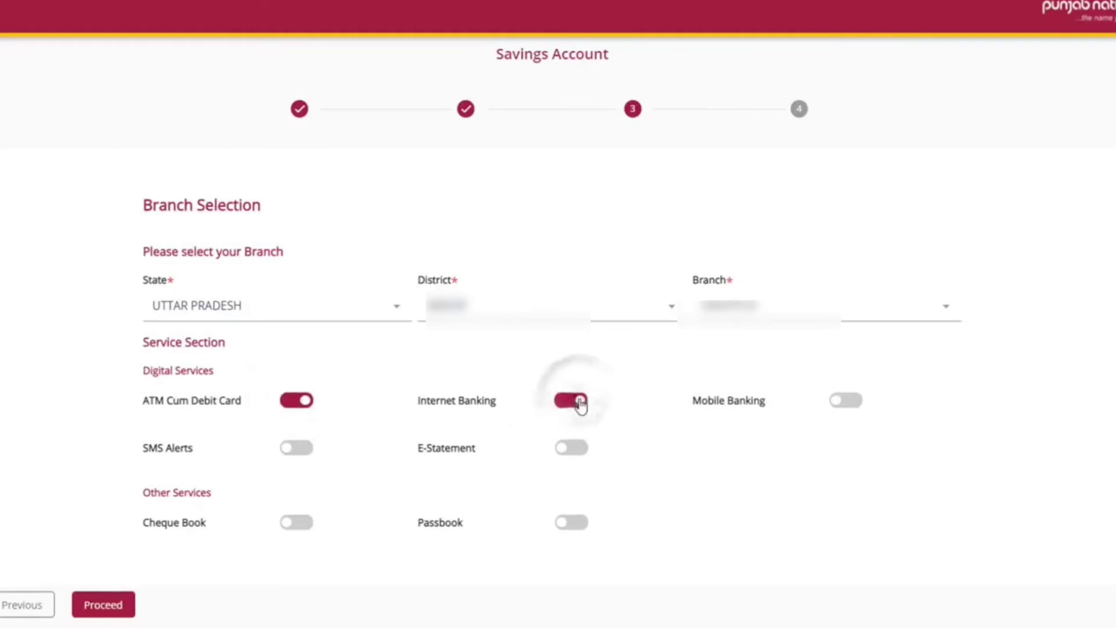
click(854, 404)
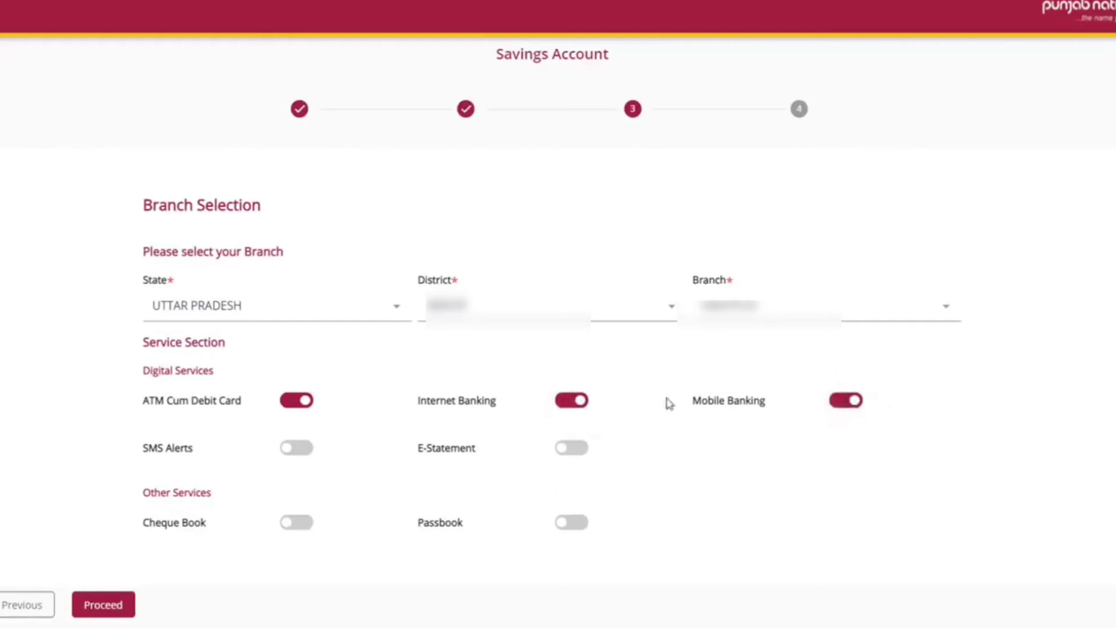
click(307, 456)
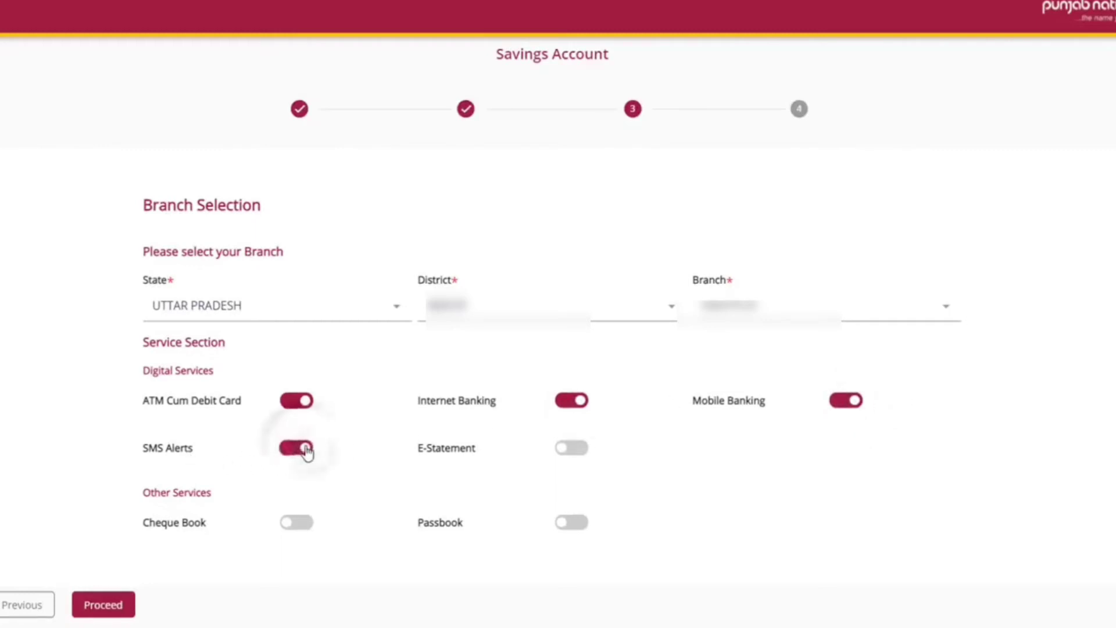
click(583, 456)
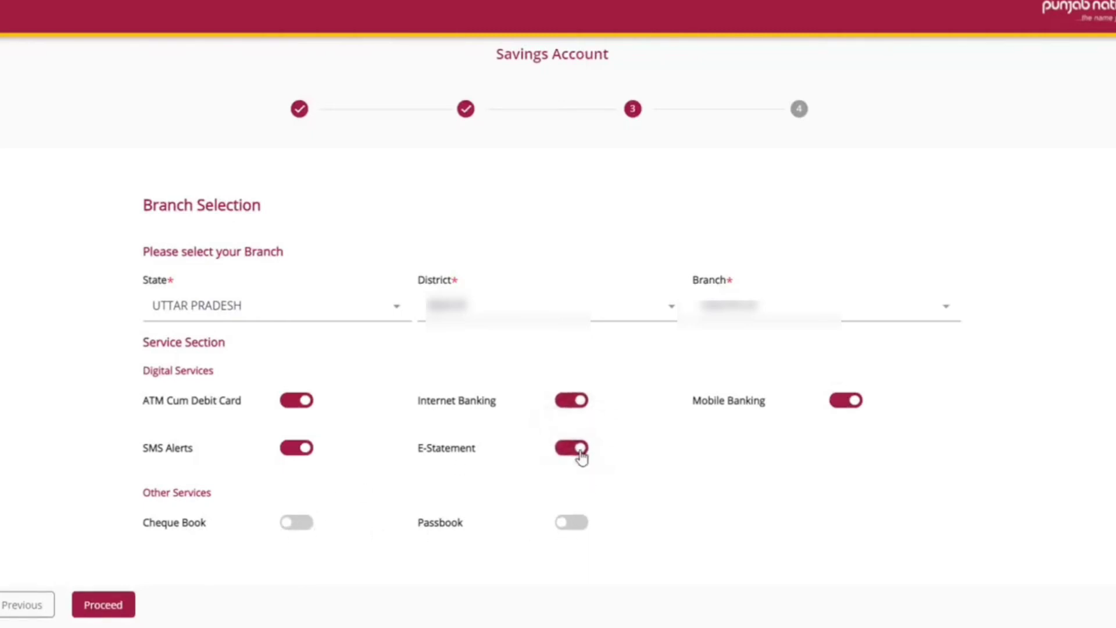
click(584, 528)
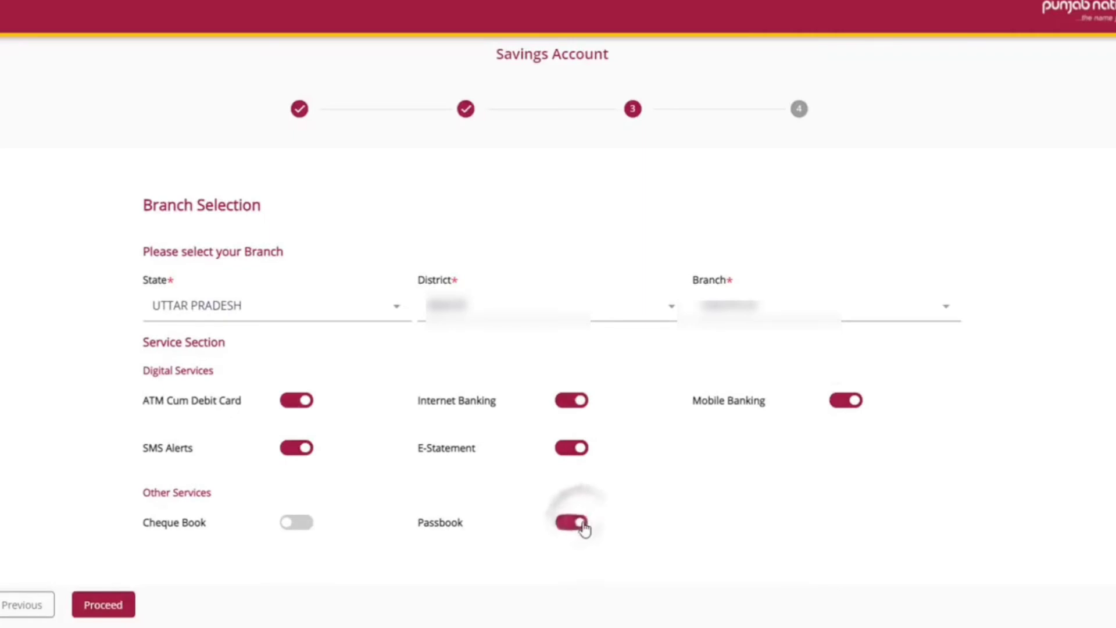
click(305, 528)
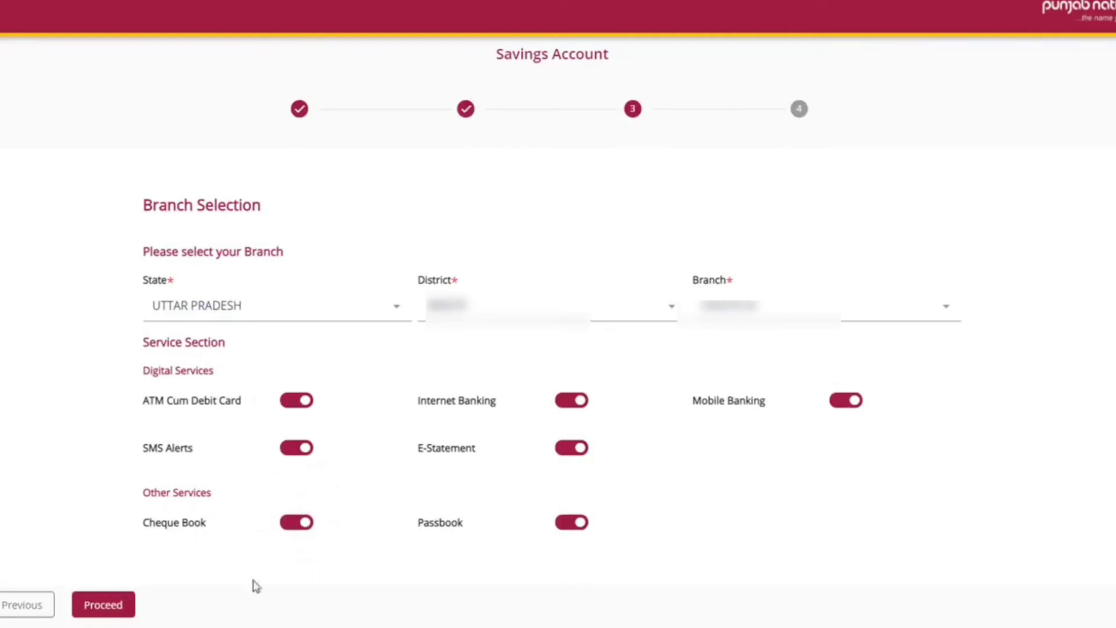
Step: Agree to the terms and declarations, pick Video KYC as the opening route, and submit the application
click(116, 608)
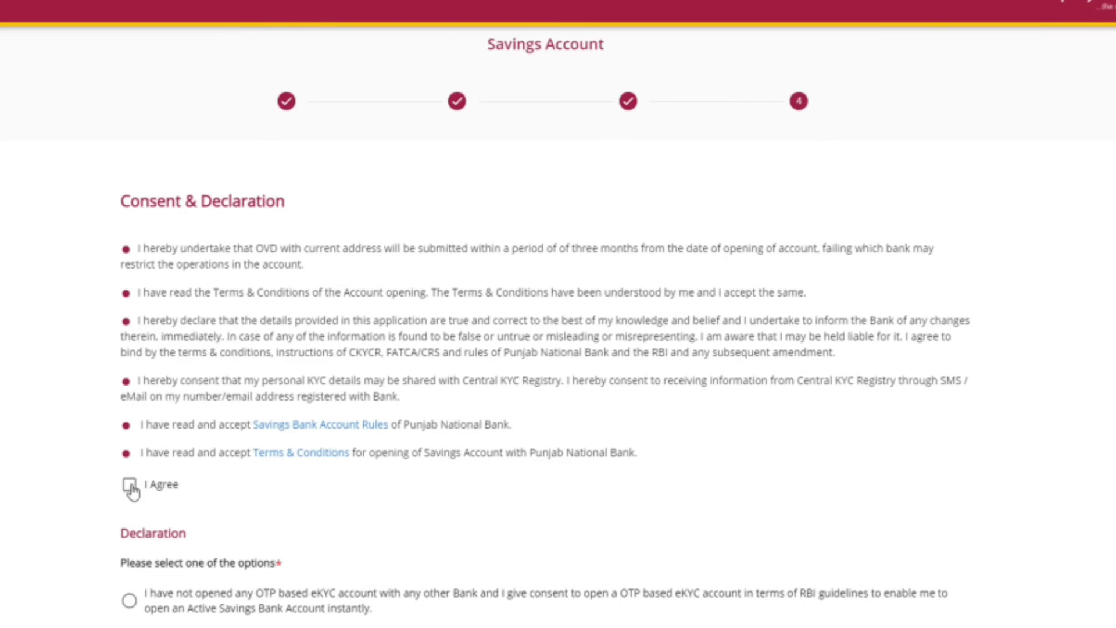
click(129, 486)
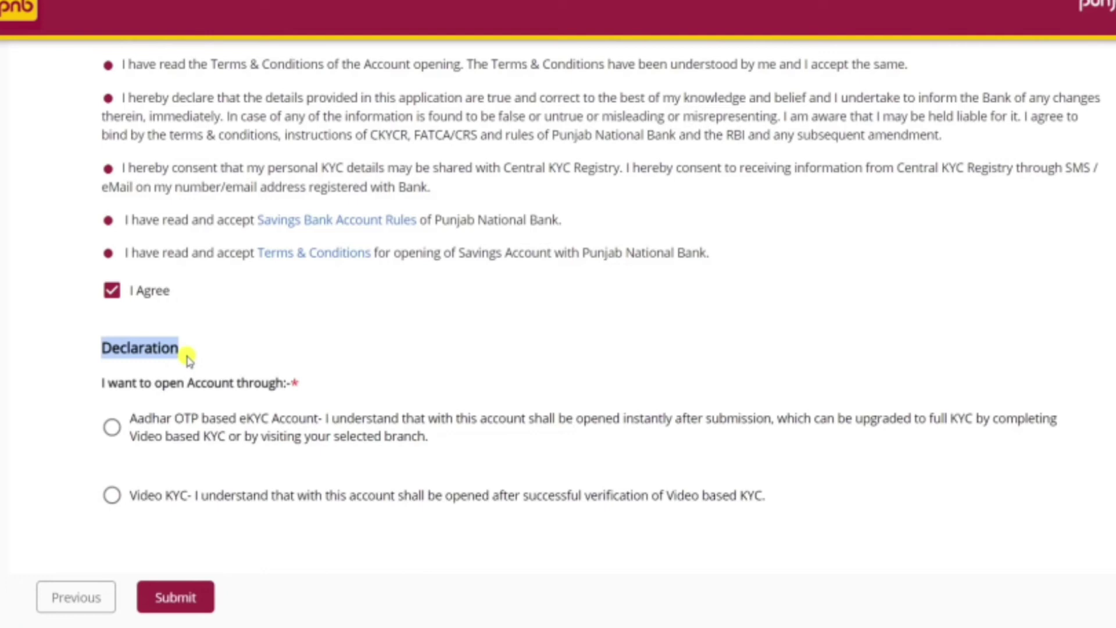
click(112, 495)
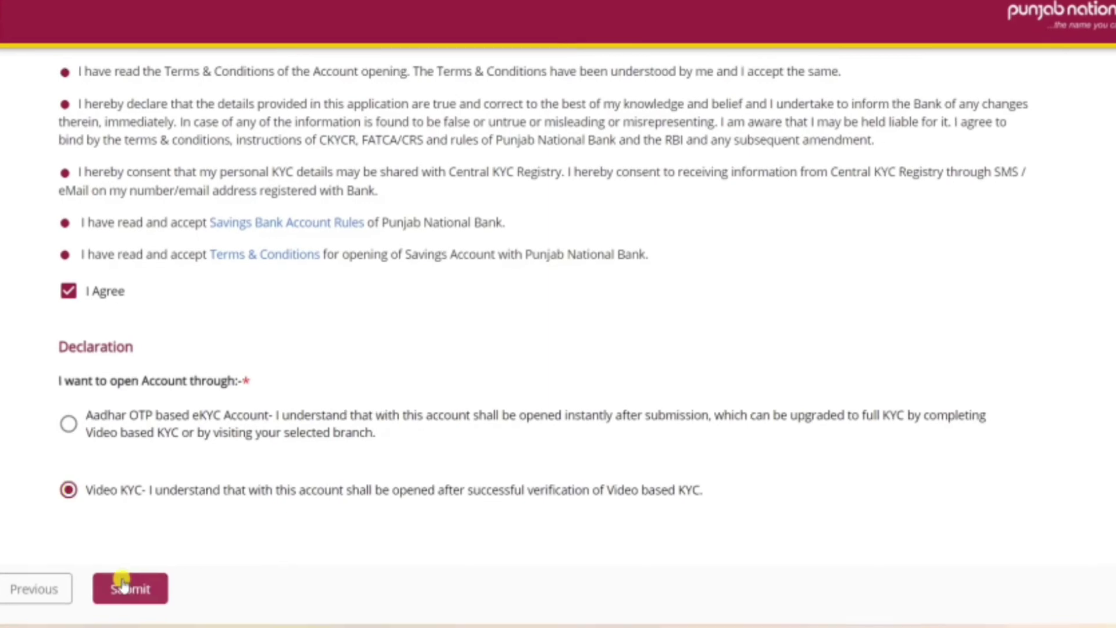
click(125, 587)
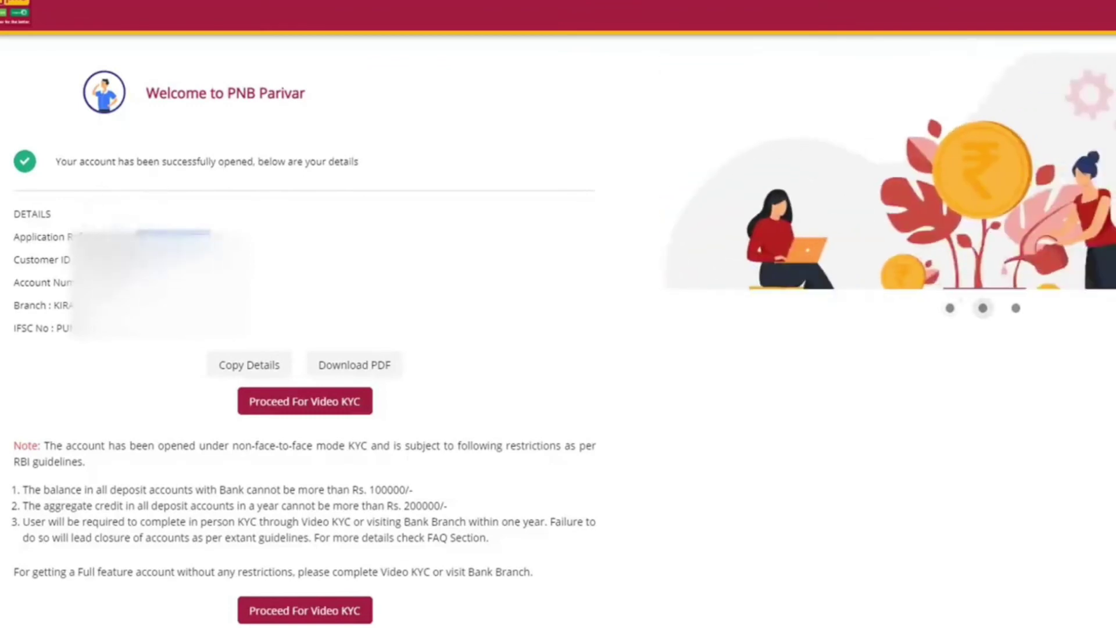
drag(117, 283, 14, 283)
click(61, 238)
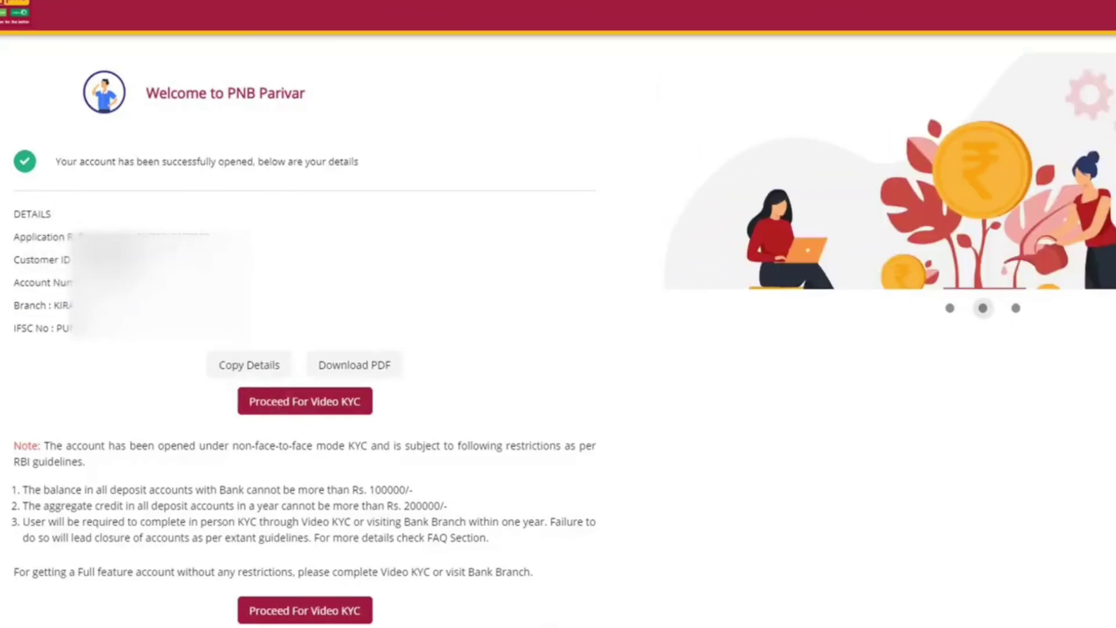
click(361, 367)
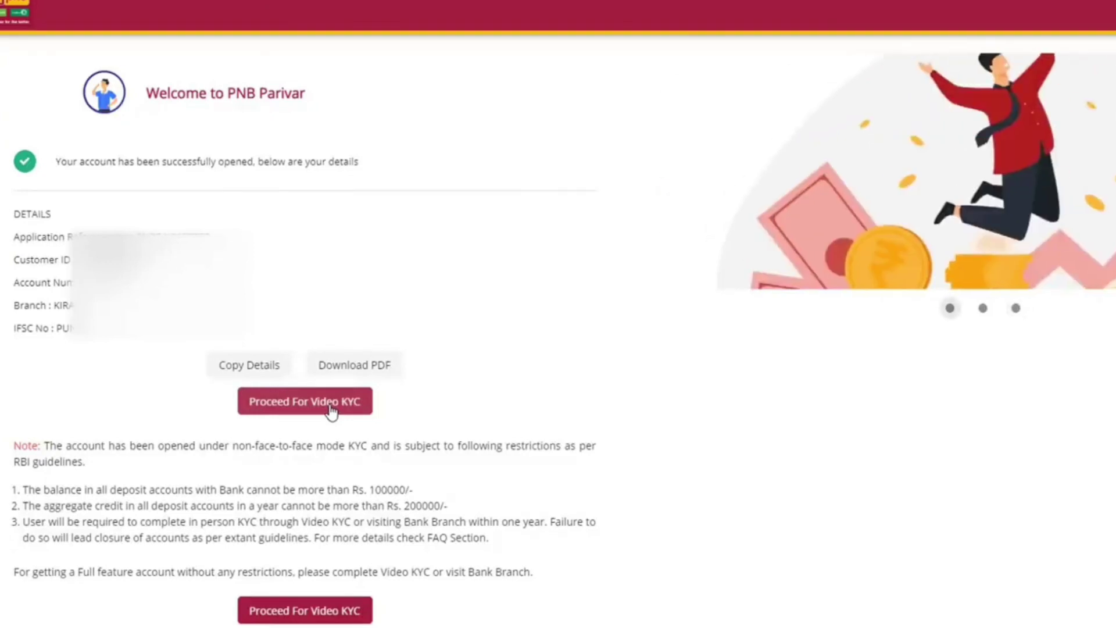
Step: Start Video KYC and allow the site to use the camera and microphone
click(310, 408)
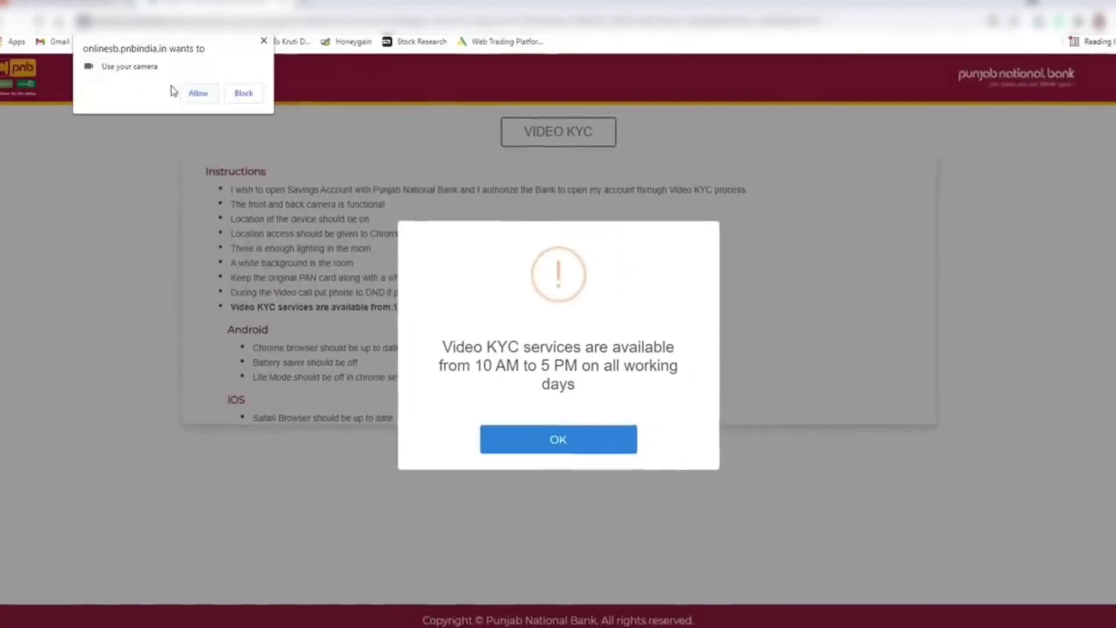
click(198, 94)
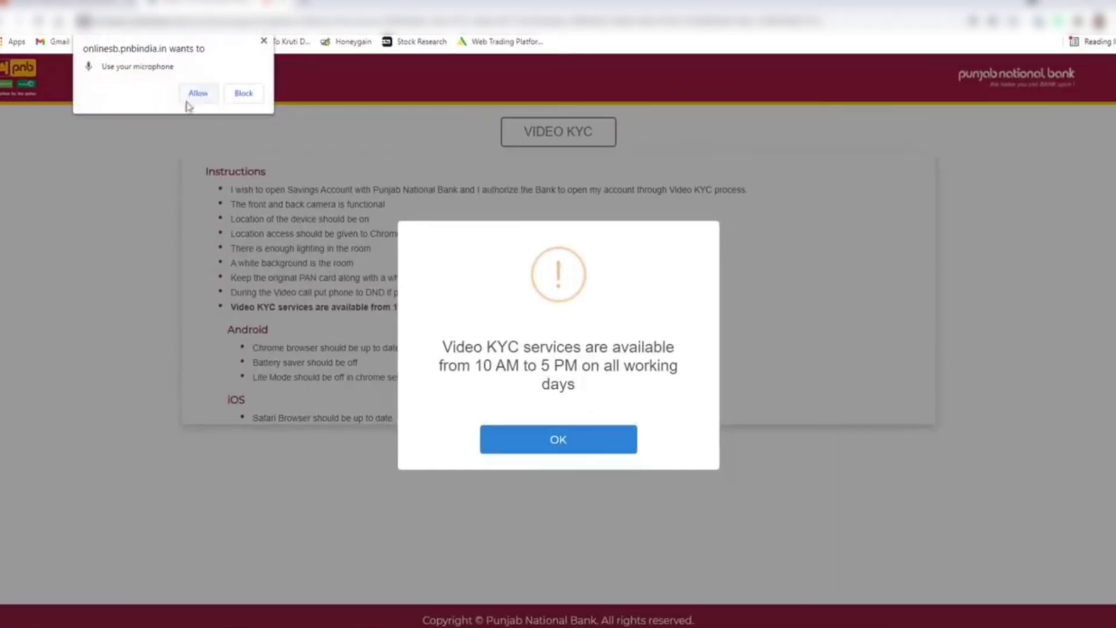
click(196, 94)
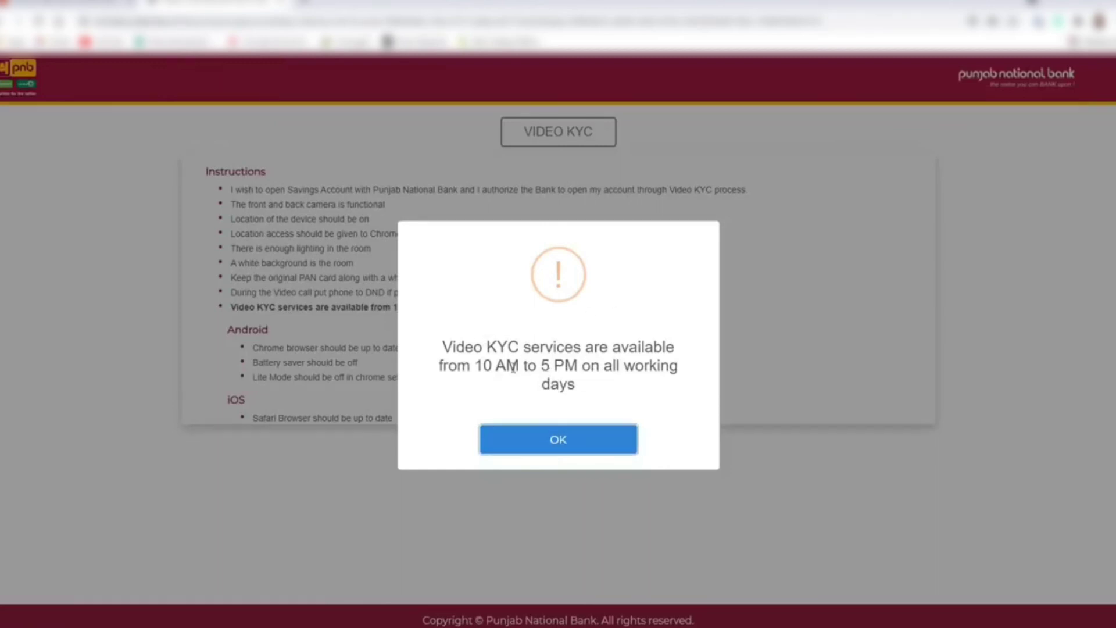
Step: Dismiss the service-hours notice and review the 10 AM to 5 PM Video KYC hours
click(563, 448)
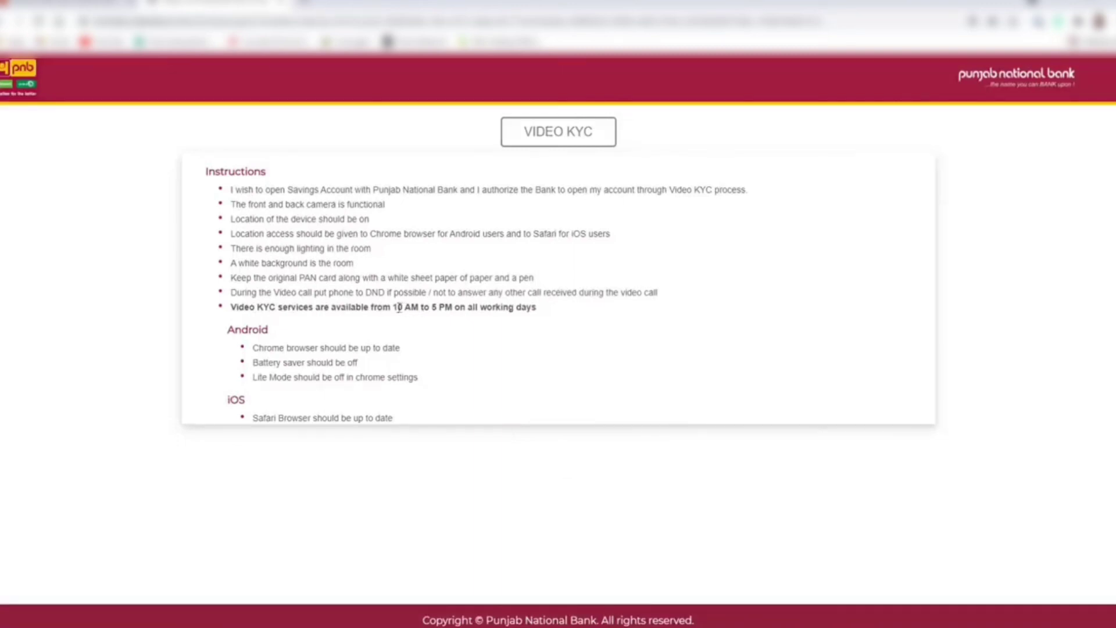
drag(393, 308, 447, 309)
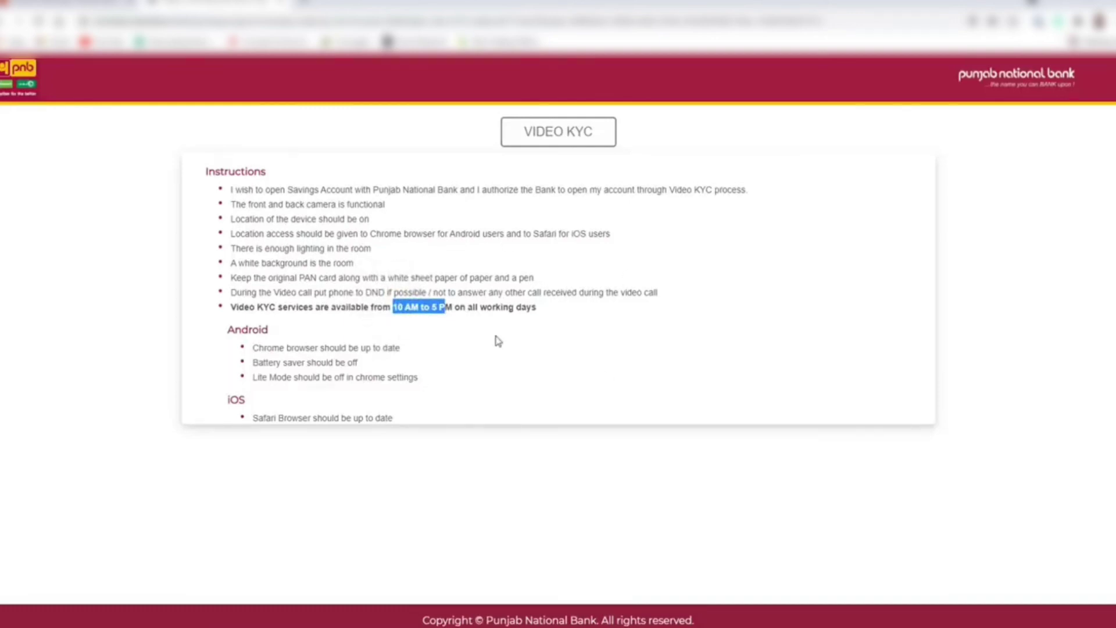
click(298, 239)
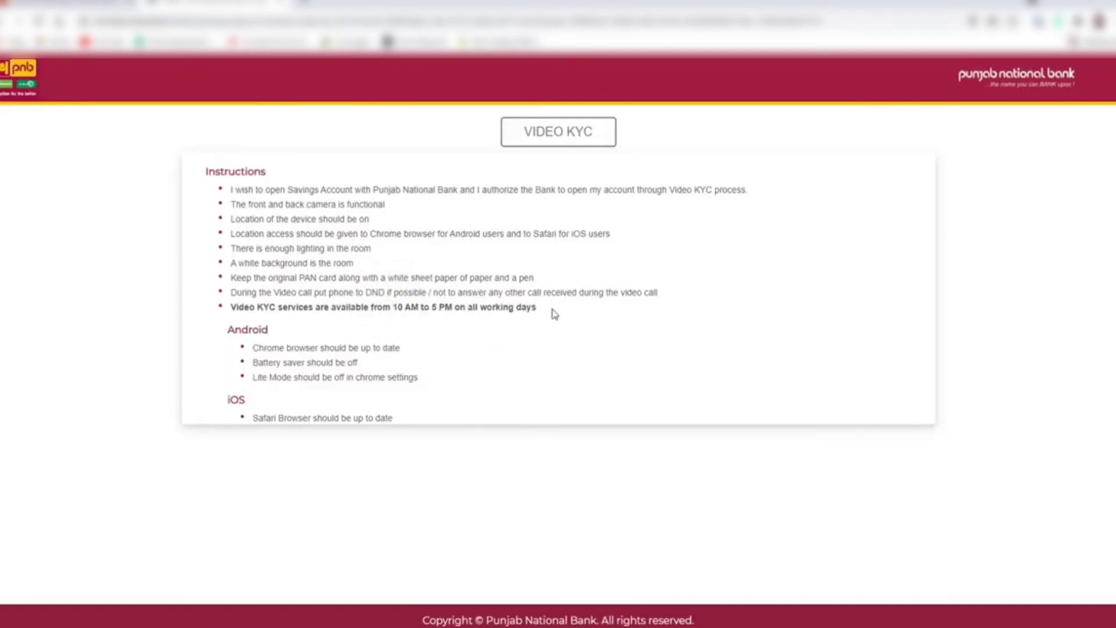